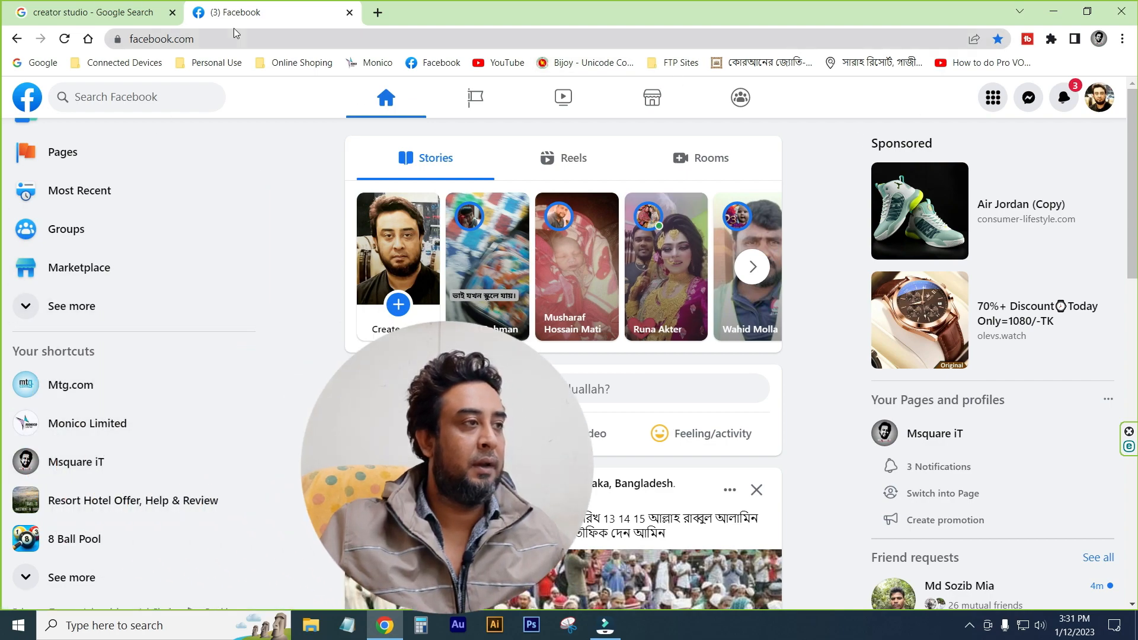
Open Facebook Creator Studio from the Google search results and select the Msquare iT page as the active account.
{"action": "left_click", "coordinate": [104, 13]}
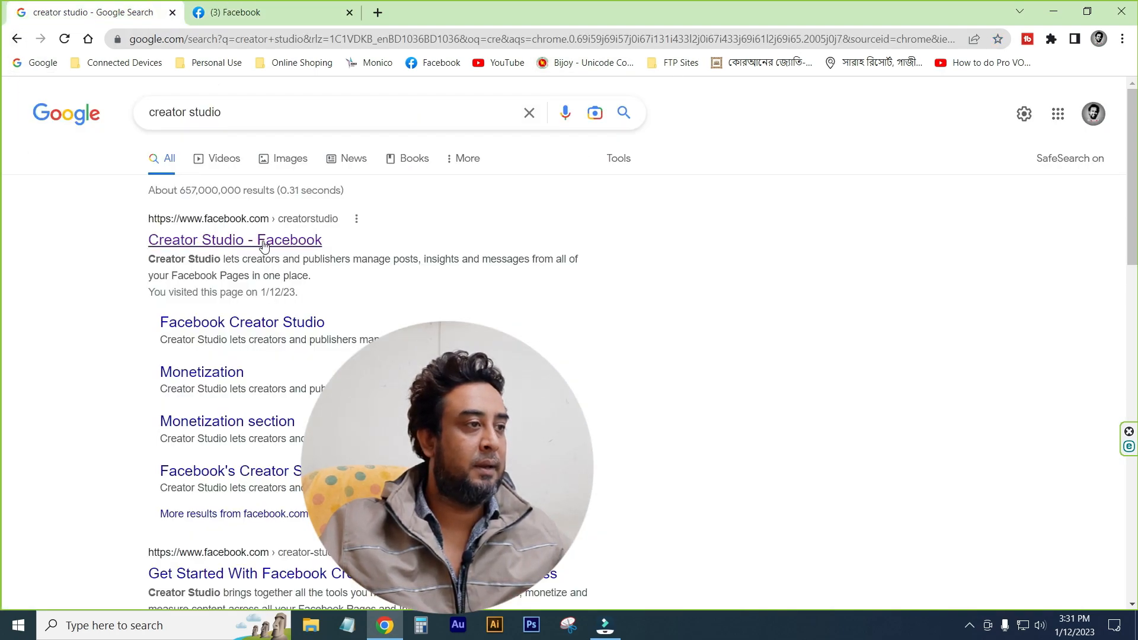
{"action": "left_click", "coordinate": [225, 243]}
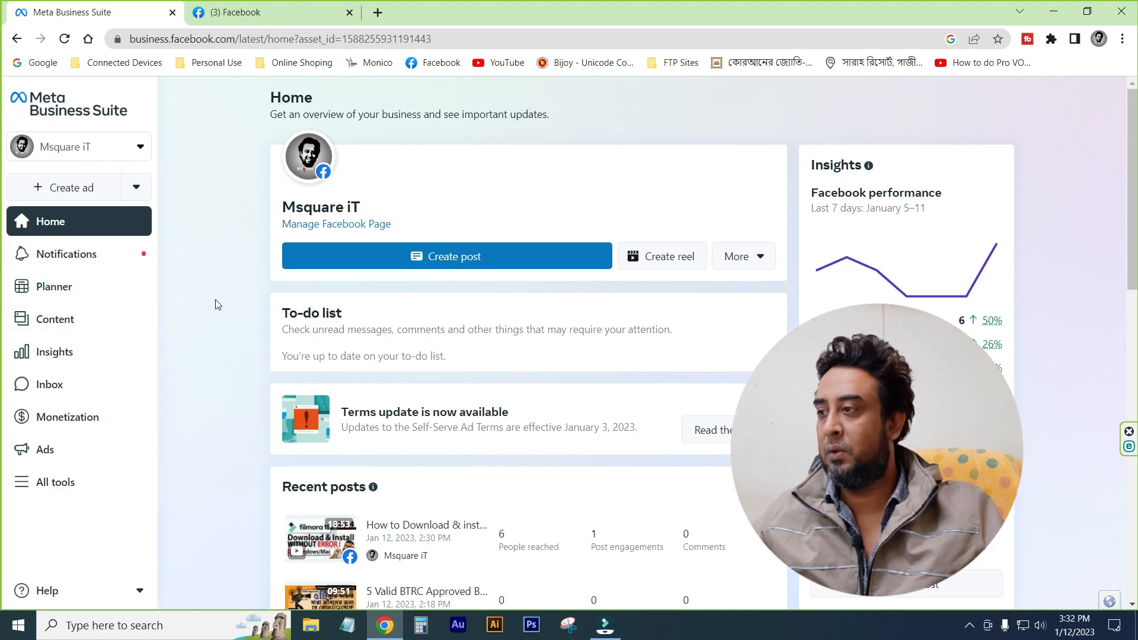
{"action": "left_click", "coordinate": [141, 149]}
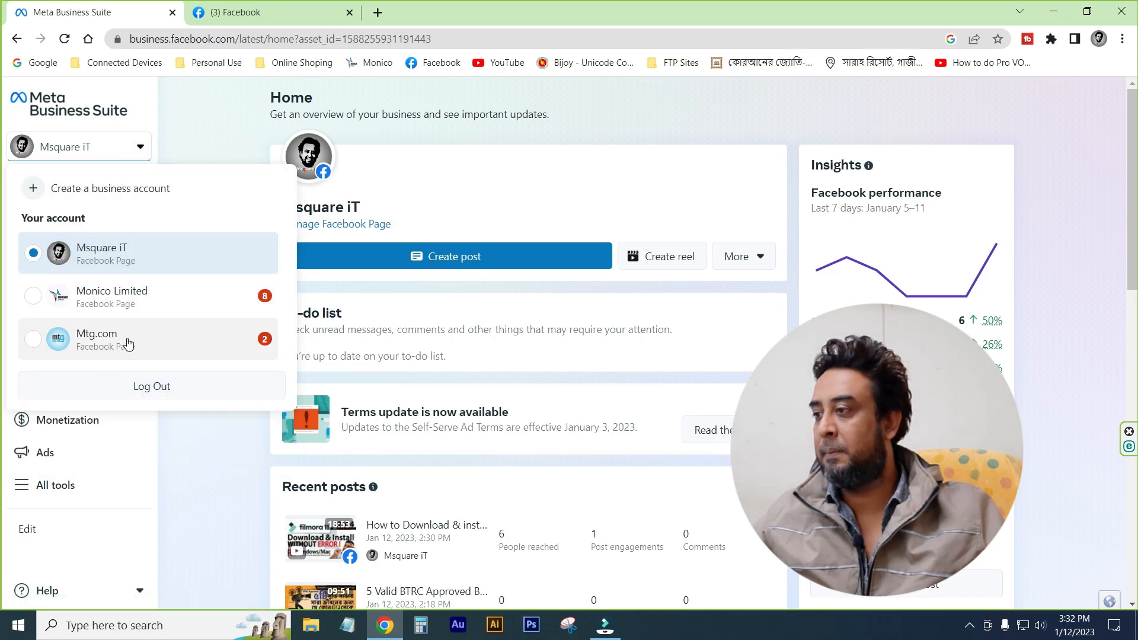
{"action": "left_click", "coordinate": [143, 263]}
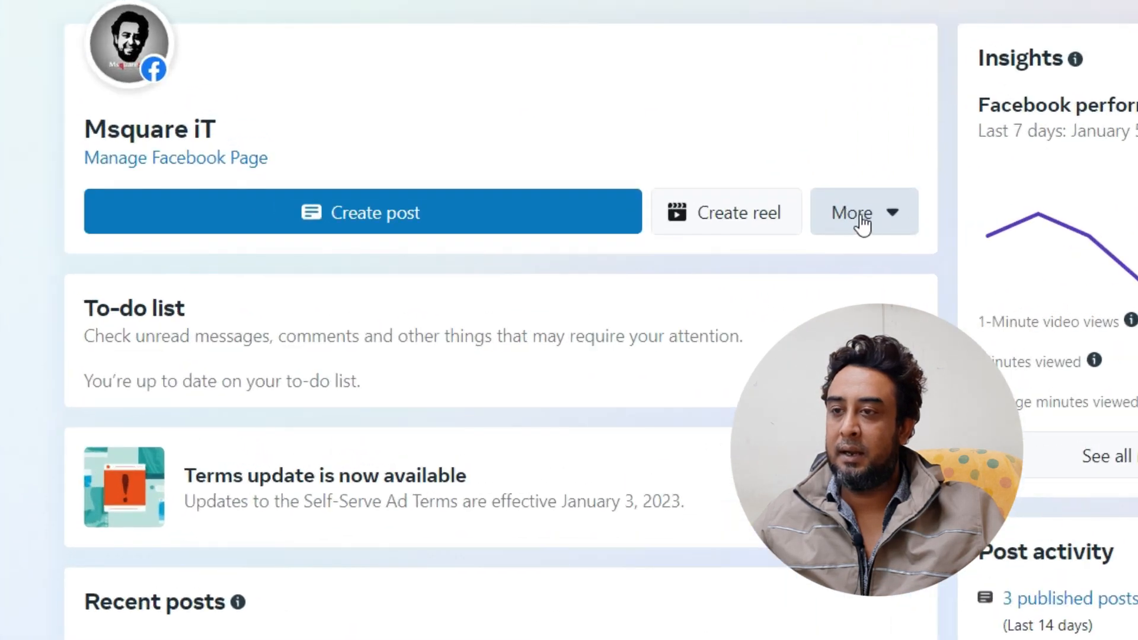
Start a new post for the Msquare iT page using the Post video across Pages option.
{"action": "left_click", "coordinate": [882, 210]}
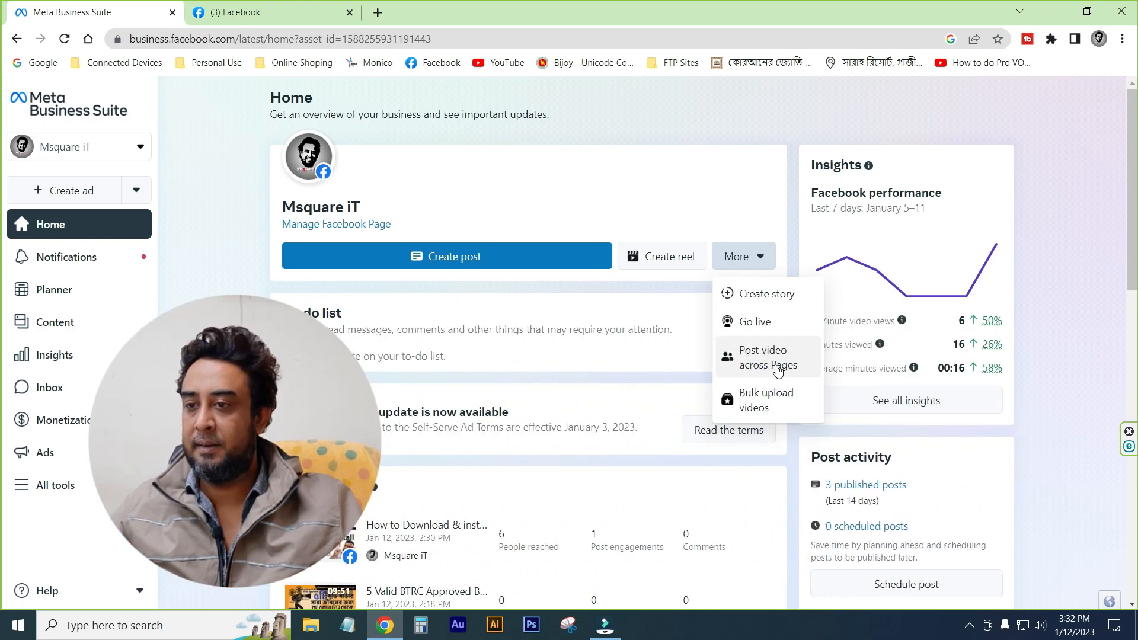
{"action": "left_click", "coordinate": [764, 360]}
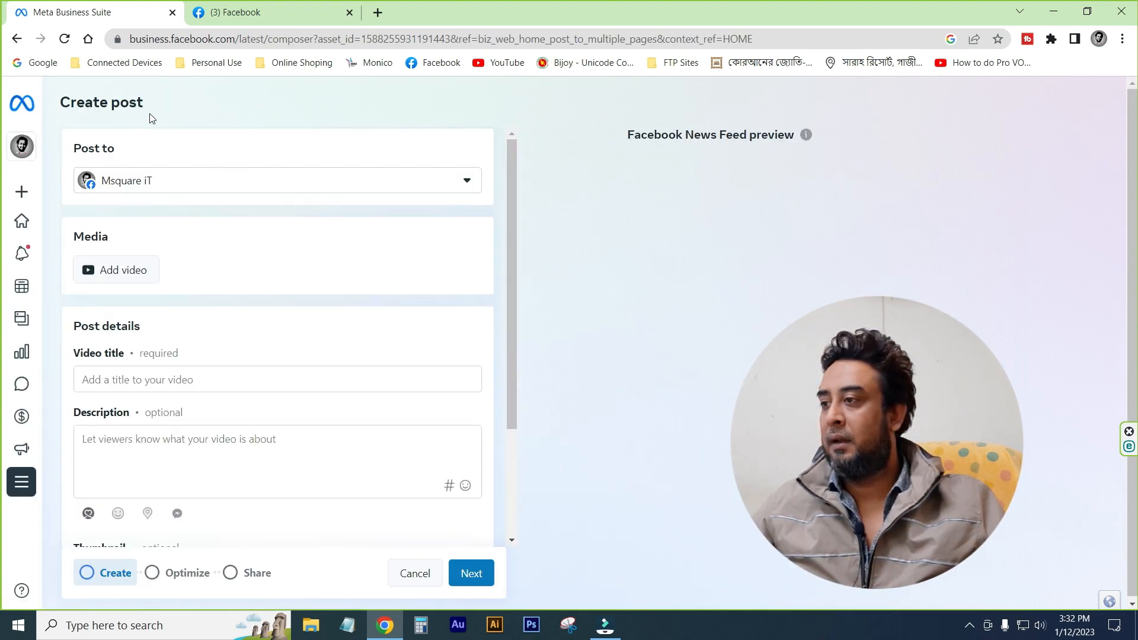
{"action": "mouse_move", "coordinate": [96, 382]}
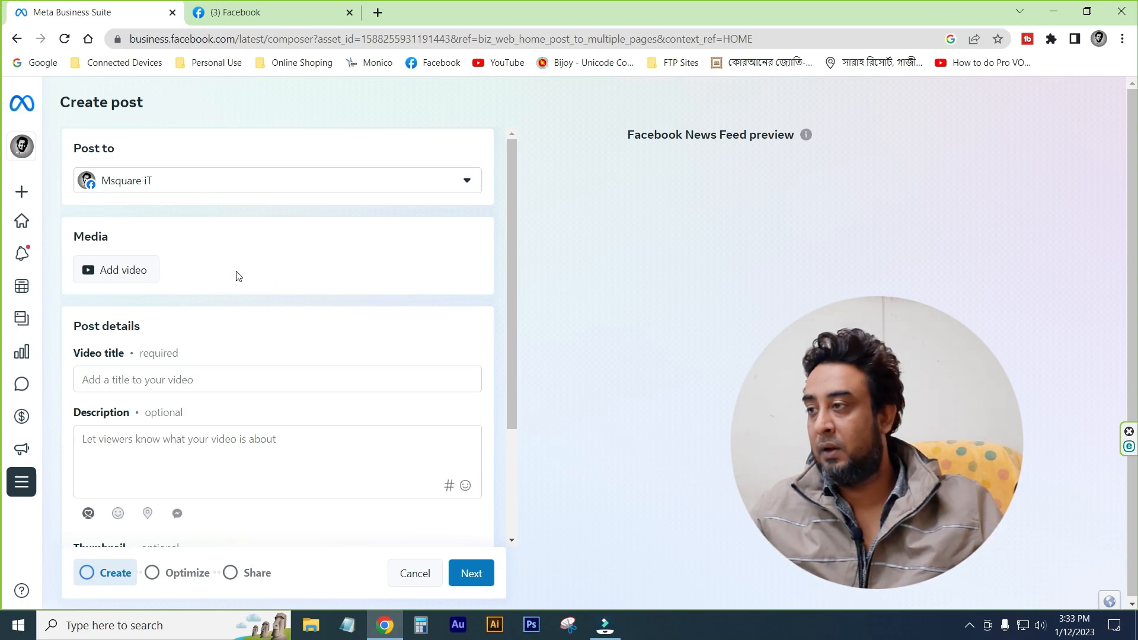
Add the video "AOC Top 5 Budget Gaming Monitor" from its folder inside Youtube Documents > 1. Msquare iT Uploaded.
{"action": "left_click", "coordinate": [113, 271]}
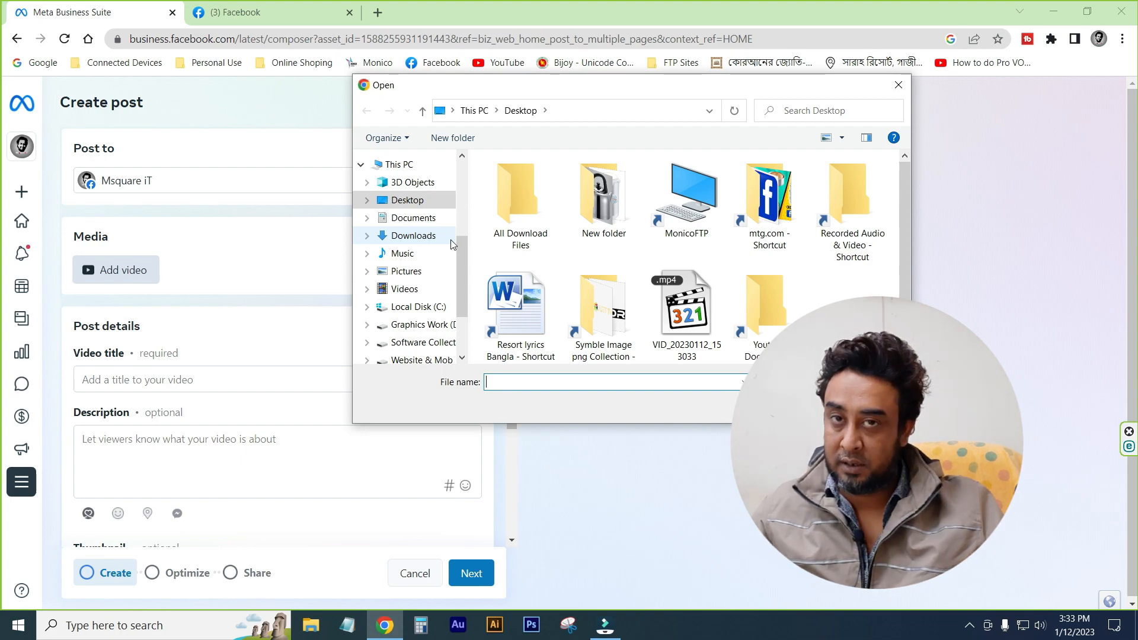
{"action": "double_click", "coordinate": [777, 295]}
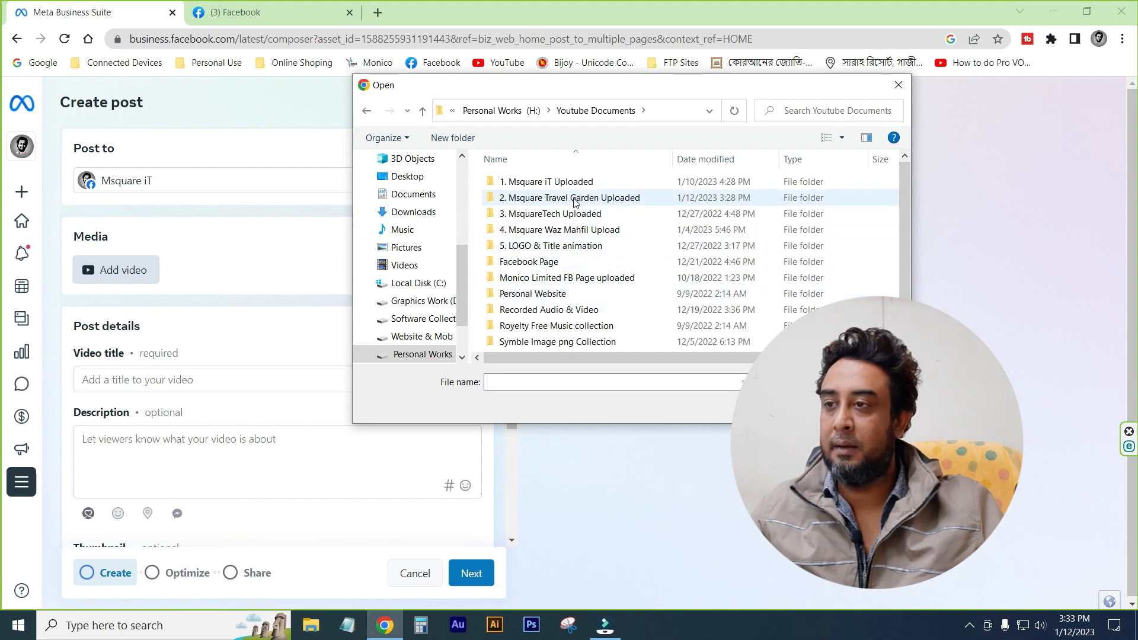
{"action": "double_click", "coordinate": [542, 185]}
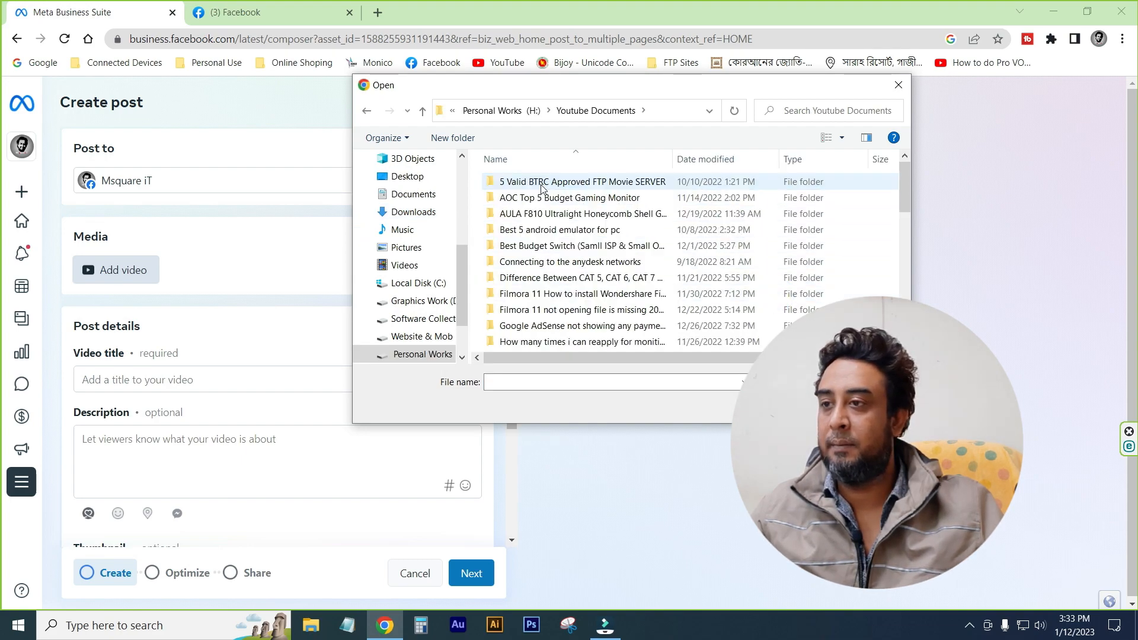
{"action": "double_click", "coordinate": [566, 201]}
{"action": "left_click", "coordinate": [511, 208]}
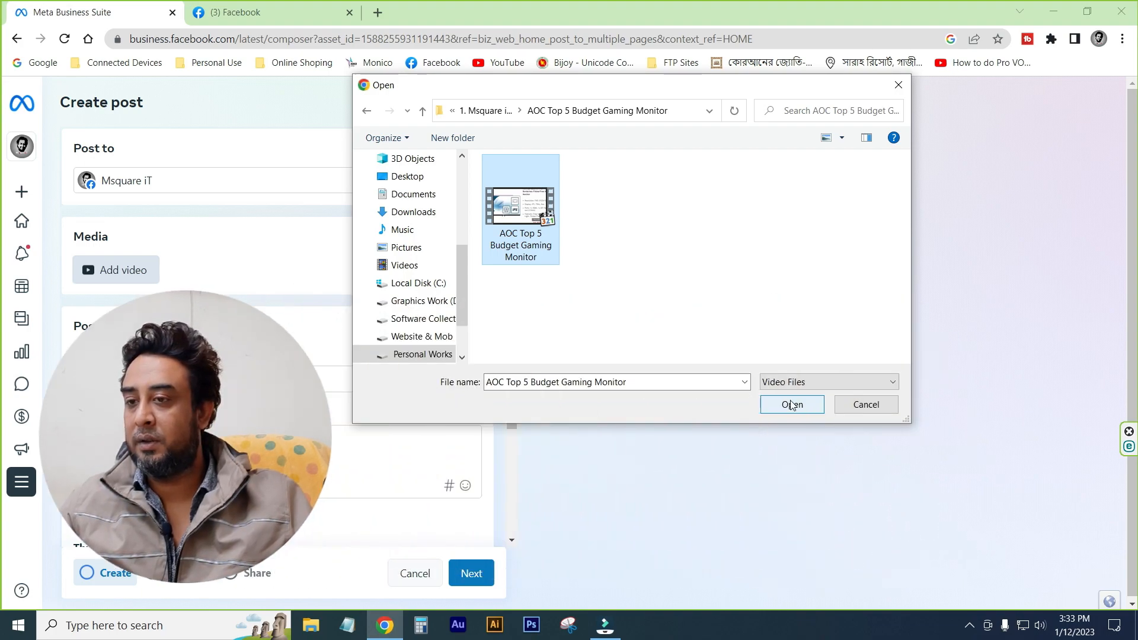
{"action": "left_click", "coordinate": [791, 405]}
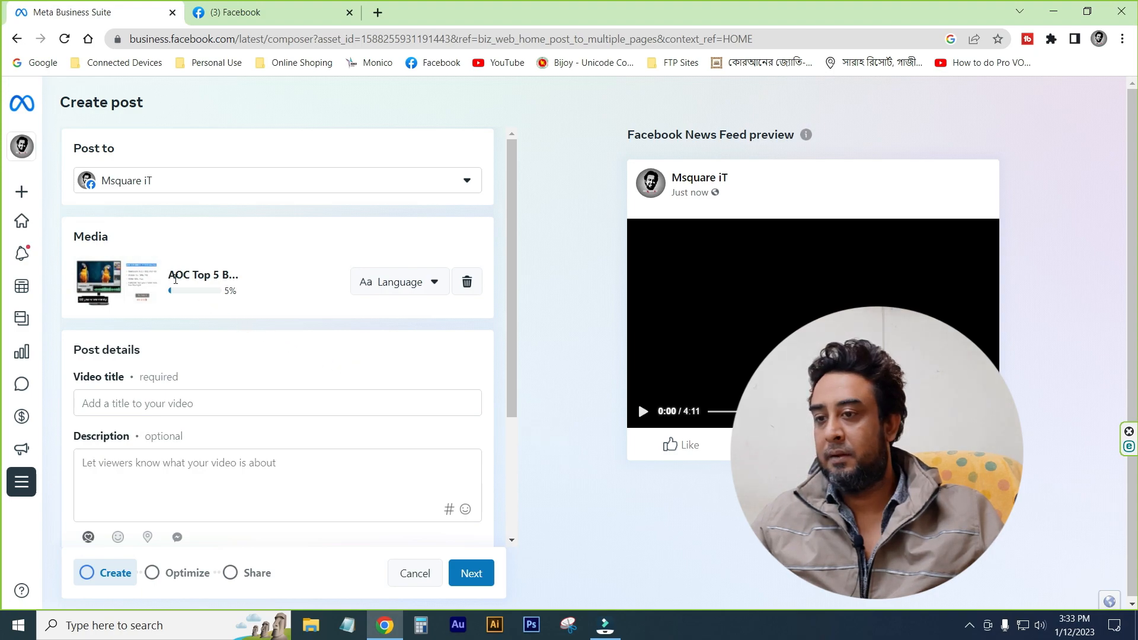
Enter "Top 5 Gaming Monitor in Bangladesh" as the video title.
{"action": "scroll", "coordinate": [178, 332], "scroll_direction": "down", "scroll_amount": 3}
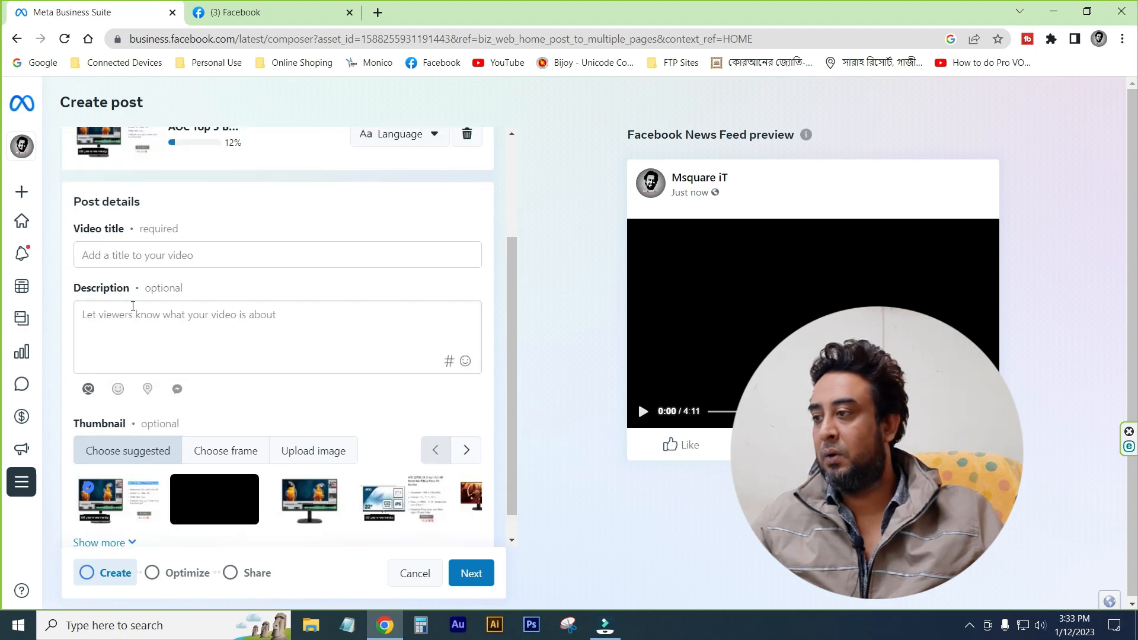
{"action": "scroll", "coordinate": [133, 306], "scroll_direction": "up", "scroll_amount": 2}
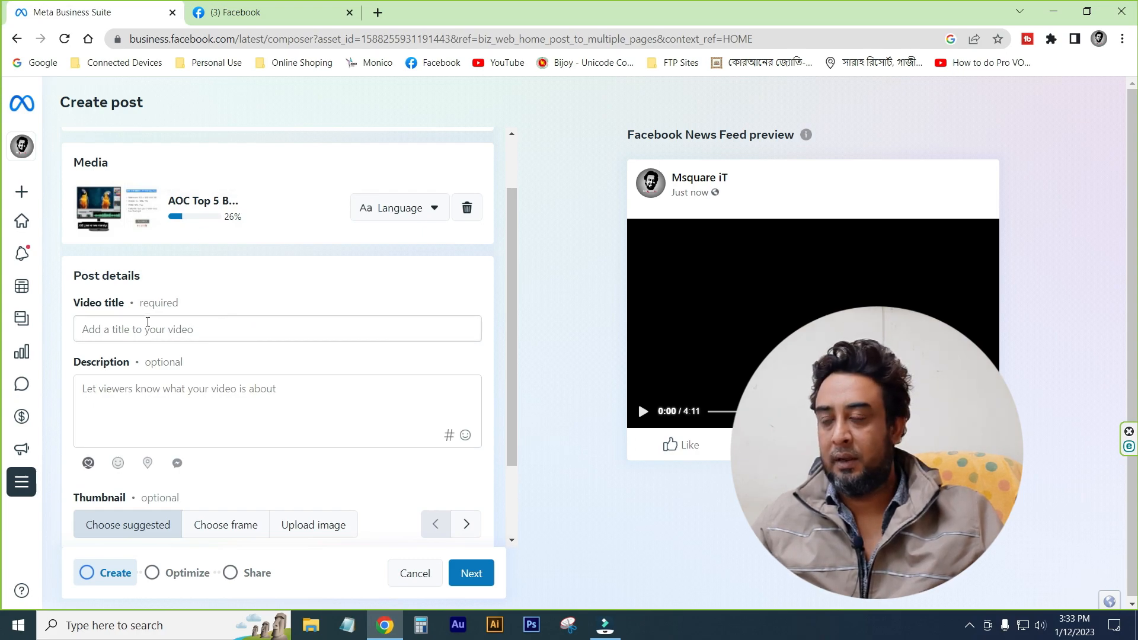
{"action": "left_click", "coordinate": [121, 329]}
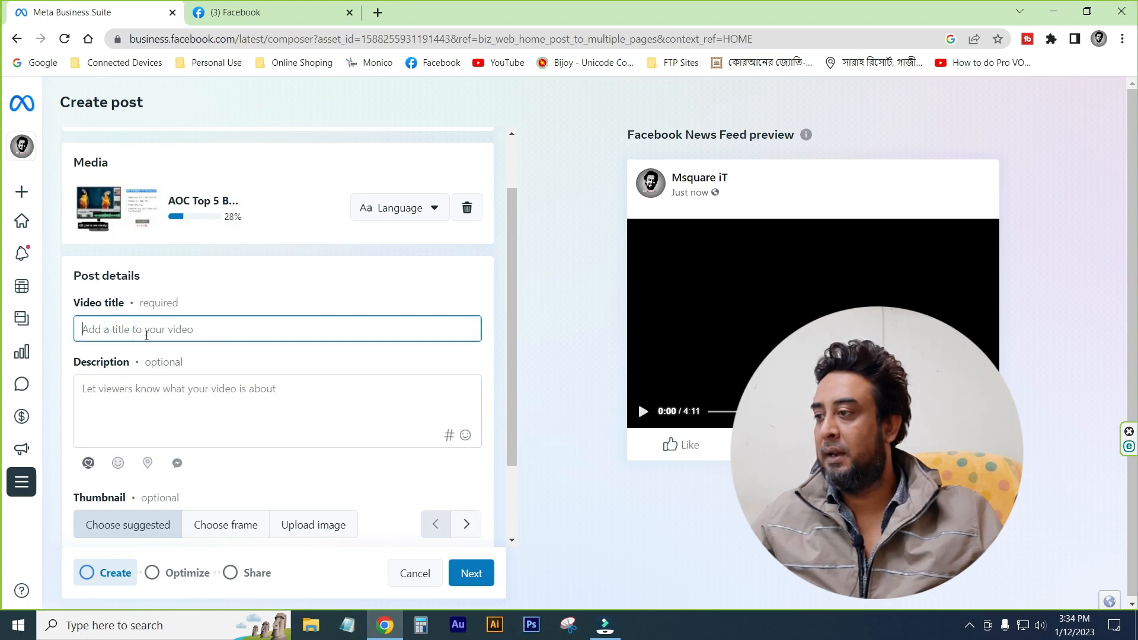
{"action": "type", "text": "Gaming"}
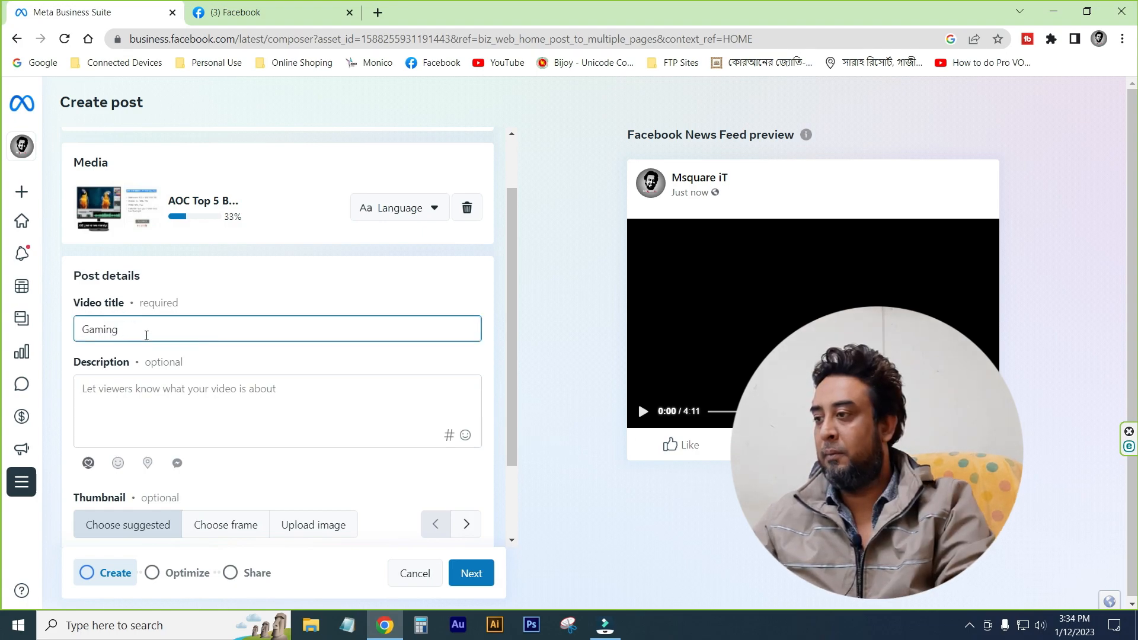
{"action": "key", "text": "ctrl+a"}
{"action": "type", "text": "Top"}
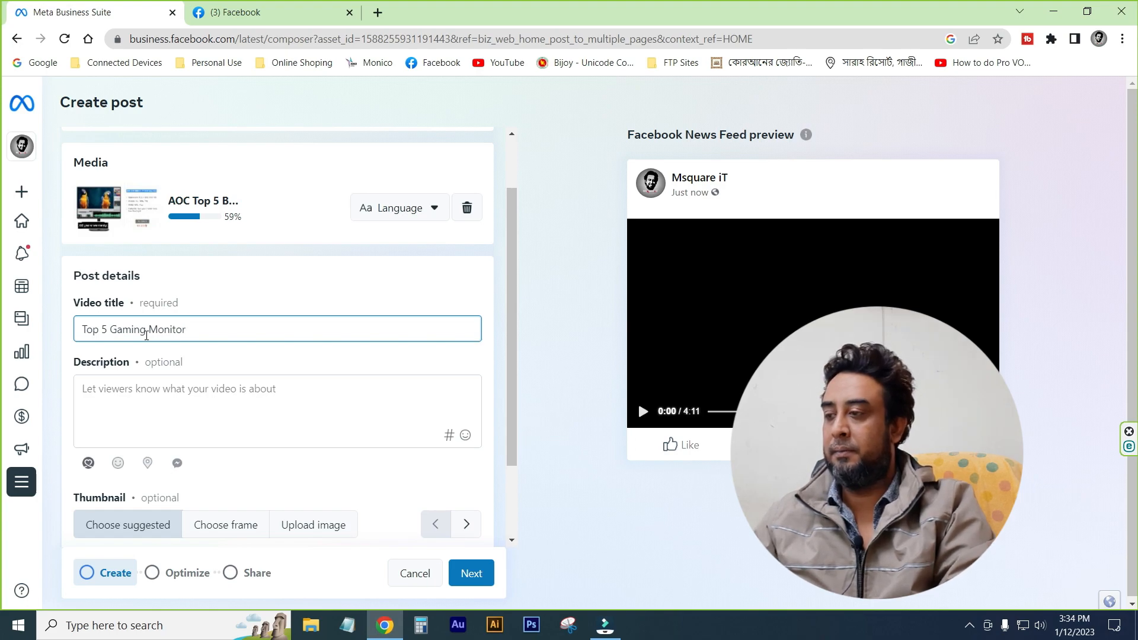
{"action": "type", "text": "in Bangladesh"}
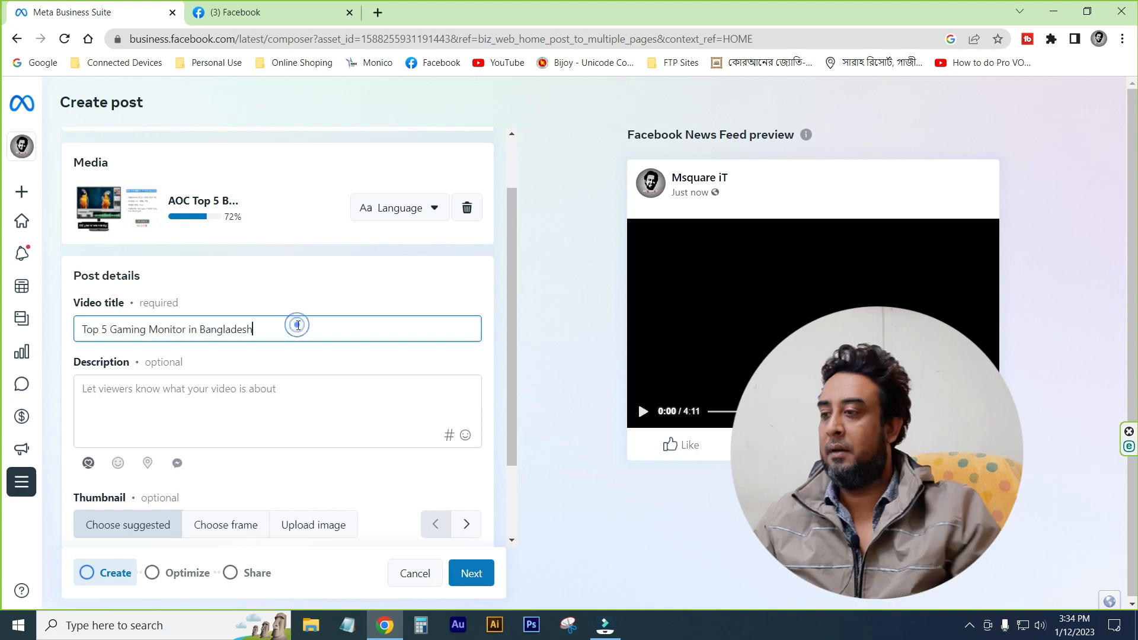
Copy the title and write the description "From this tutorial you will learn about Top 5 Gaming Monitor in Bangladesh".
{"action": "key", "text": "ctrl+a"}
{"action": "key", "text": "ctrl+c"}
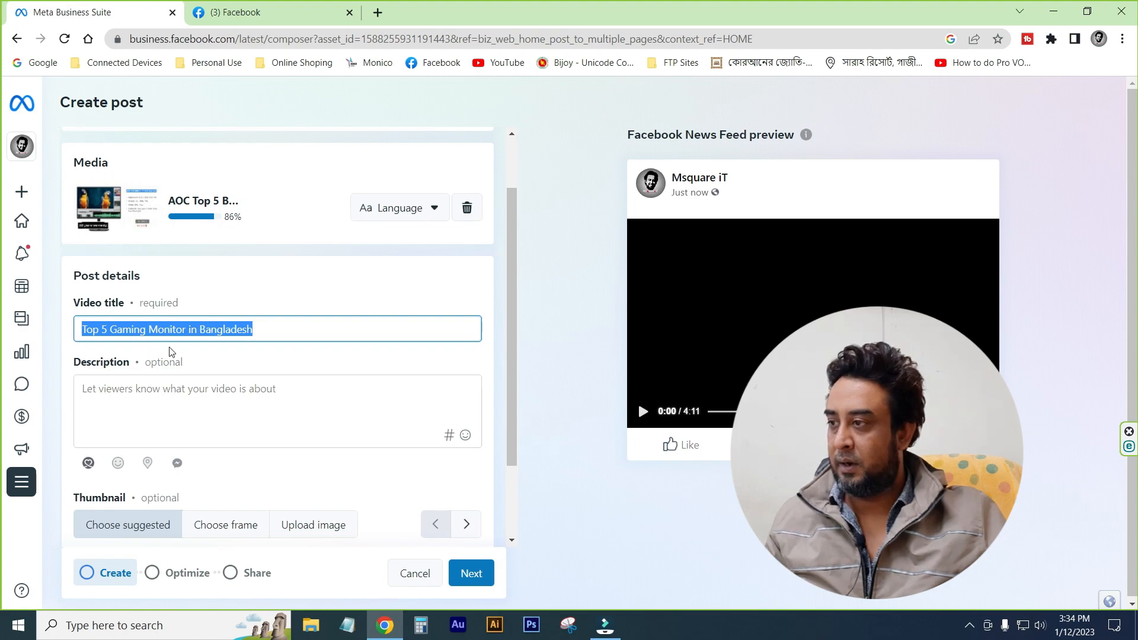
{"action": "left_click", "coordinate": [157, 386]}
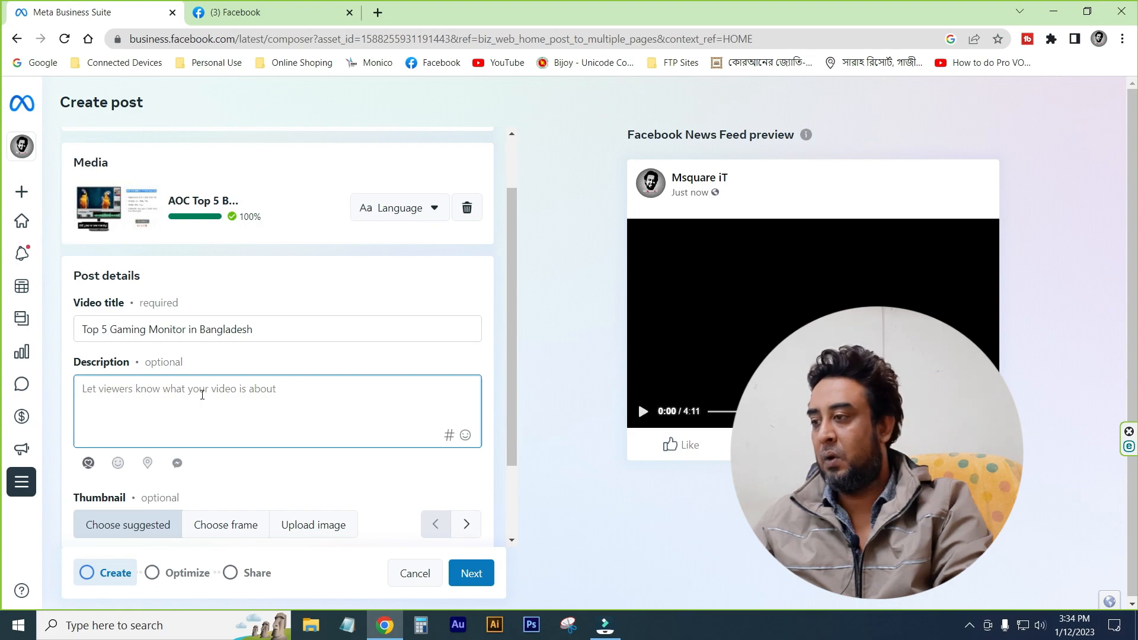
{"action": "type", "text": "From this tutorial you will learn about"}
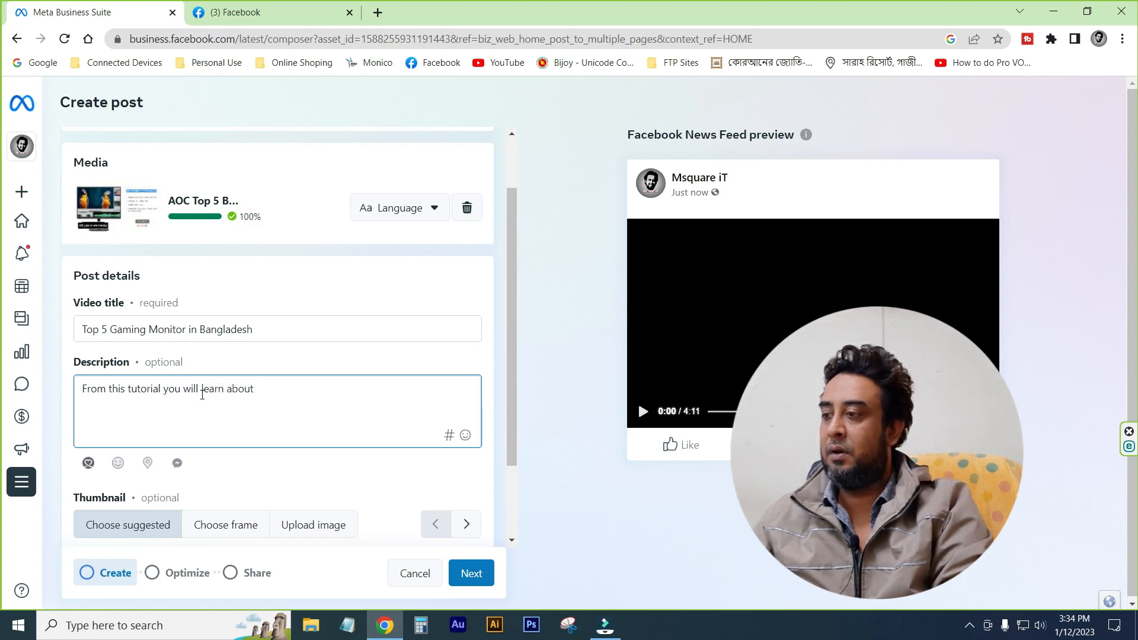
{"action": "key", "text": "ctrl+v"}
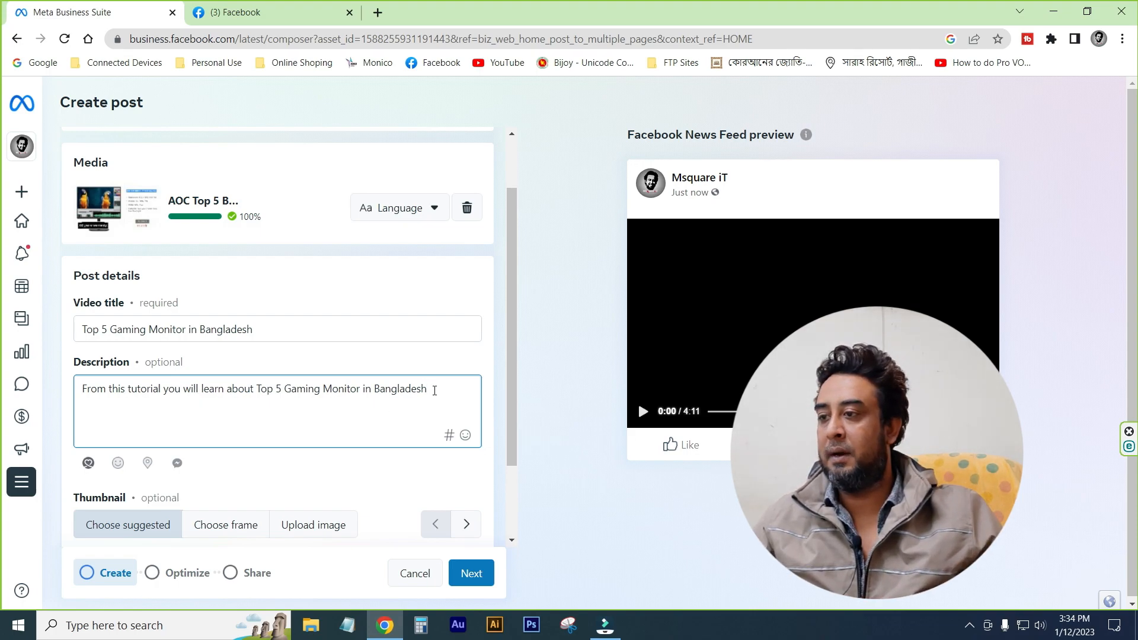
{"action": "left_click_drag", "start_coordinate": [435, 391], "coordinate": [81, 390]}
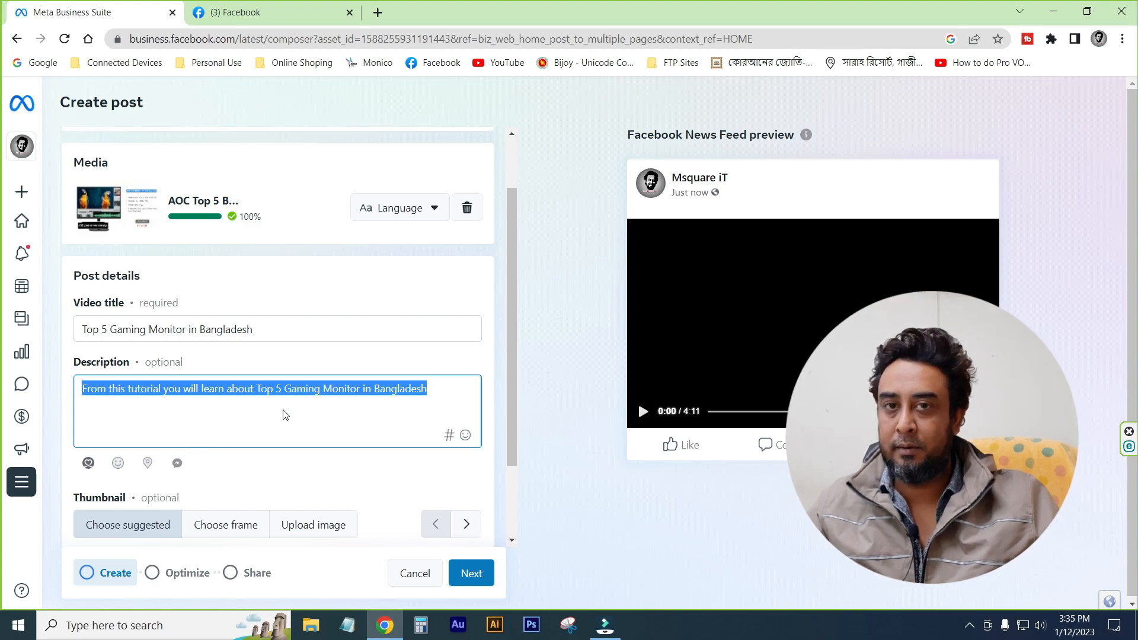
Upload the image "AOC-monitor-price-in-bd" as the video's custom thumbnail.
{"action": "scroll", "coordinate": [284, 415], "scroll_direction": "down", "scroll_amount": 2}
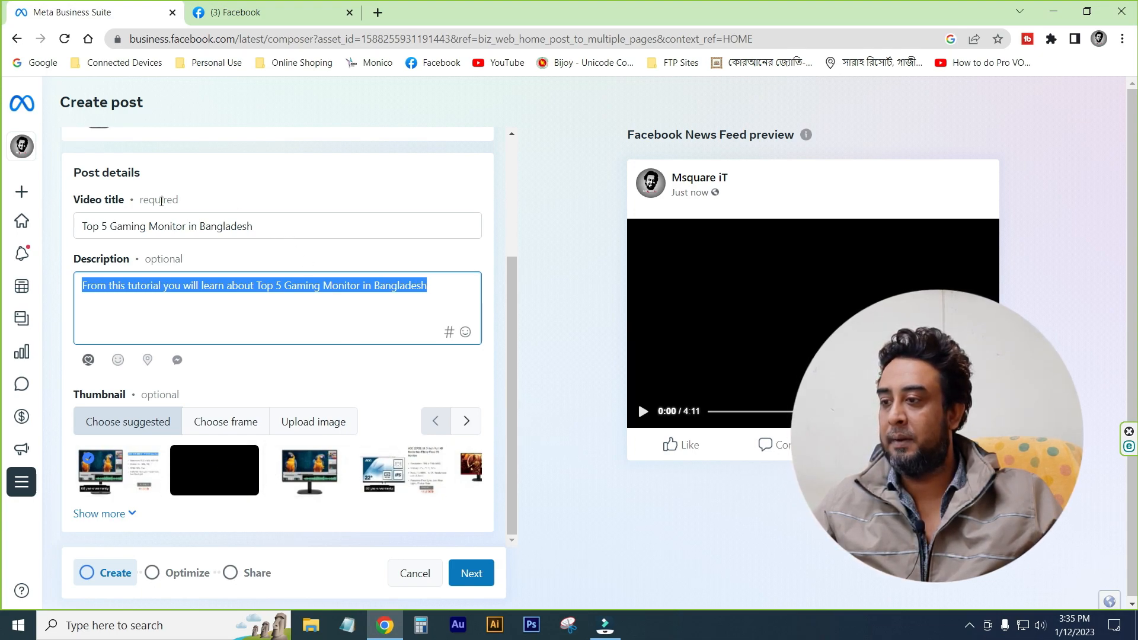
{"action": "left_click", "coordinate": [318, 424]}
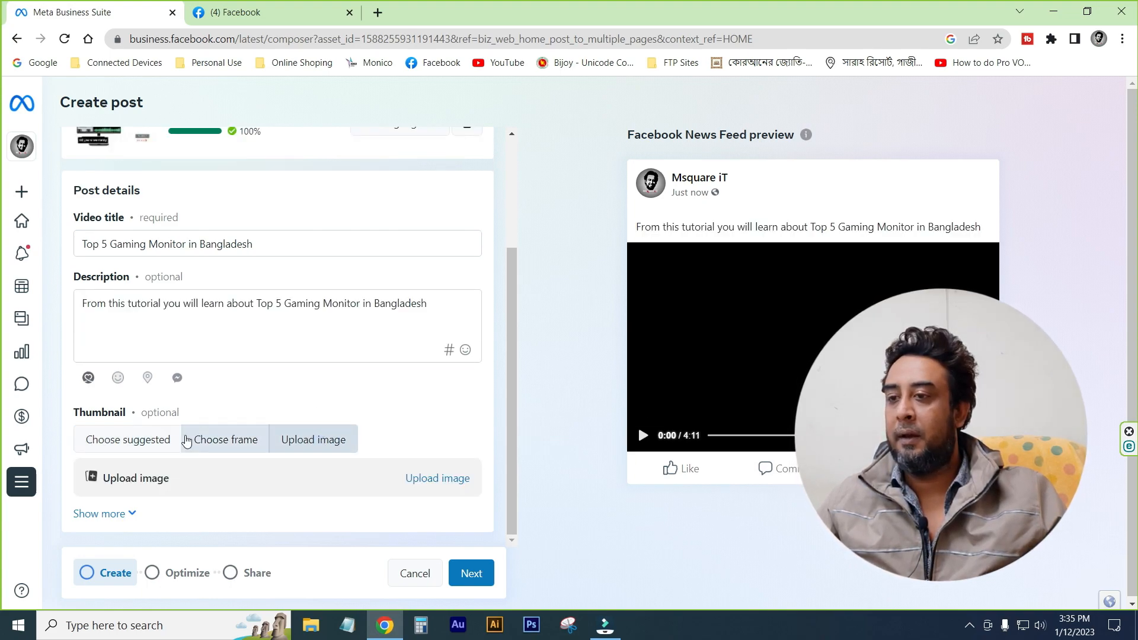
{"action": "left_click", "coordinate": [447, 478]}
{"action": "left_click", "coordinate": [526, 214]}
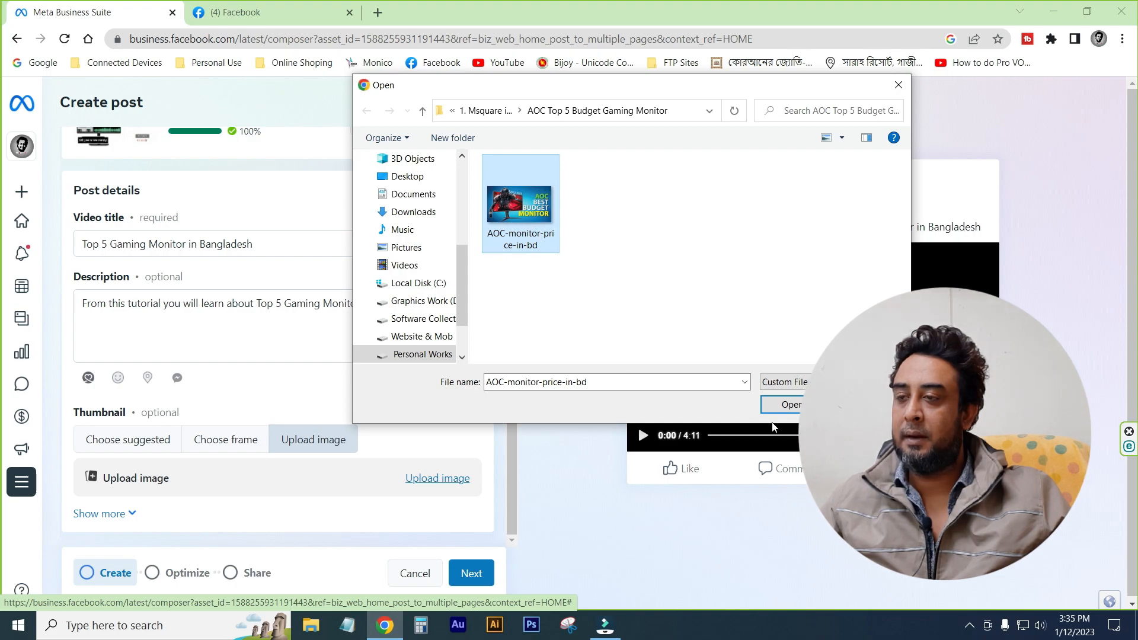
{"action": "left_click", "coordinate": [784, 405]}
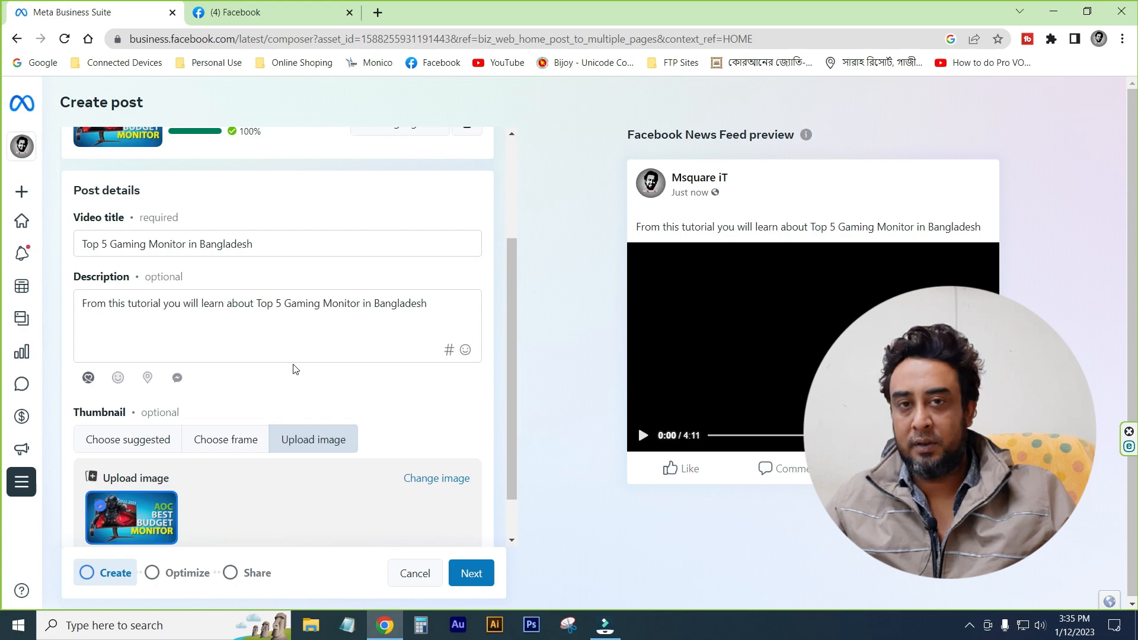
Expand the additional post details and enable Tags and collaborator, making its keyword field ready for entry.
{"action": "scroll", "coordinate": [293, 366], "scroll_direction": "down", "scroll_amount": 1}
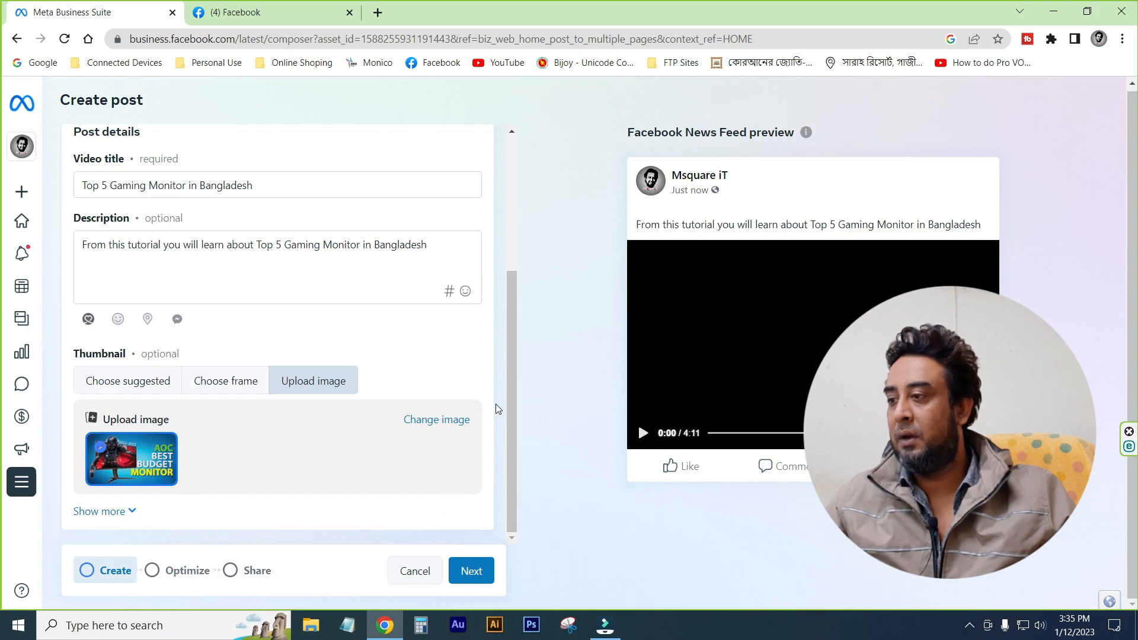
{"action": "scroll", "coordinate": [277, 430], "scroll_direction": "up", "scroll_amount": 4}
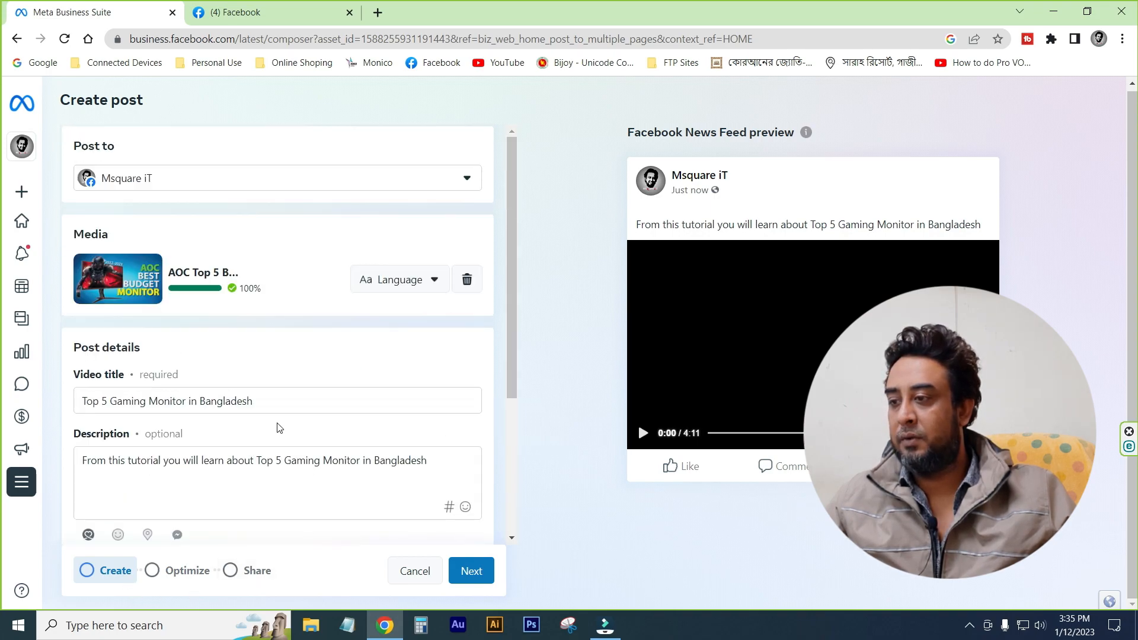
{"action": "scroll", "coordinate": [291, 424], "scroll_direction": "down", "scroll_amount": 4}
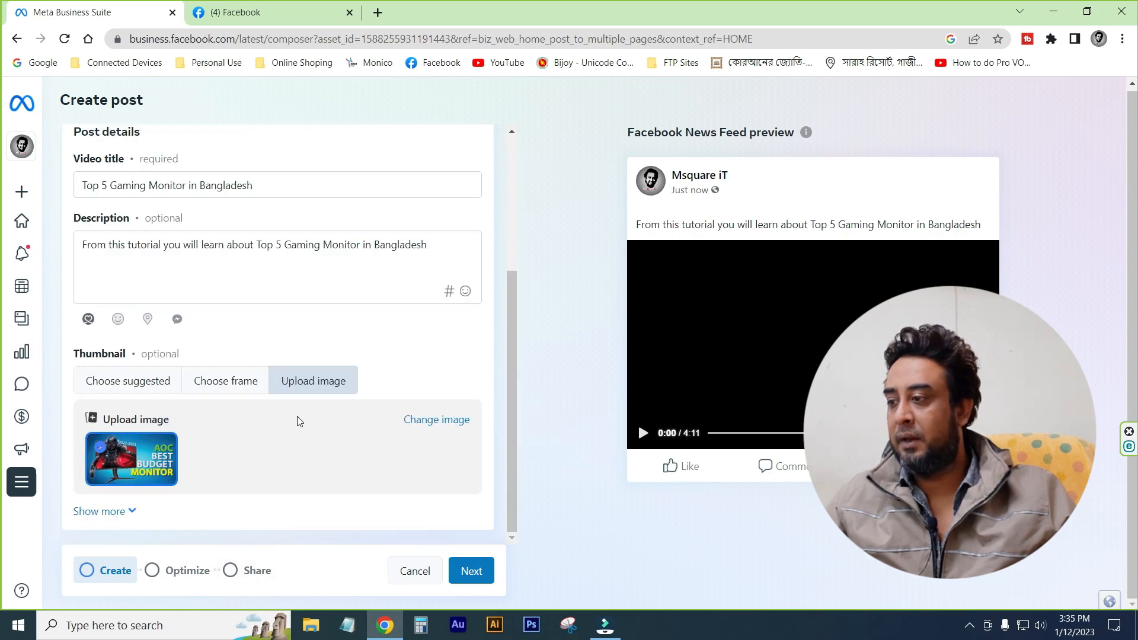
{"action": "left_click", "coordinate": [102, 511]}
{"action": "scroll", "coordinate": [104, 510], "scroll_direction": "down", "scroll_amount": 1}
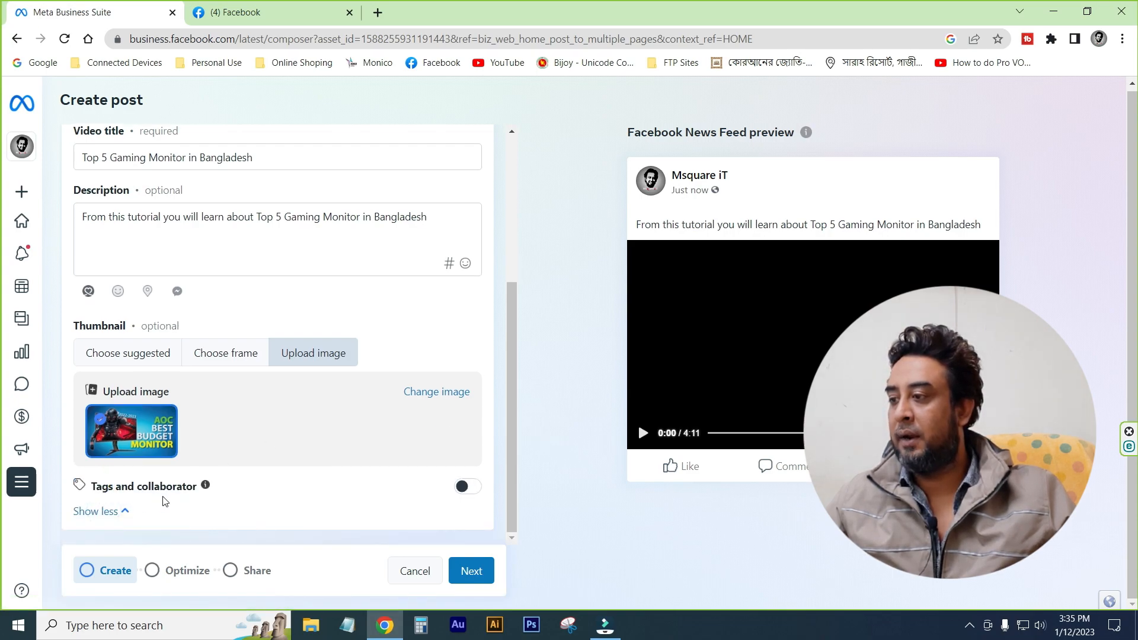
{"action": "left_click", "coordinate": [471, 490]}
{"action": "left_click", "coordinate": [104, 518]}
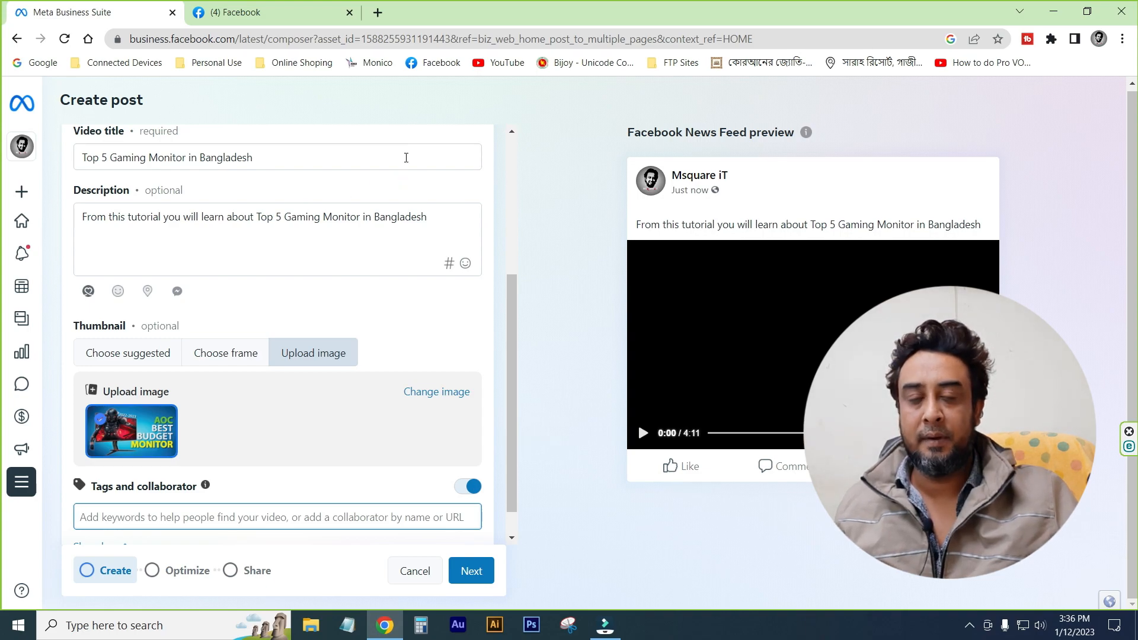
Search Google for "rapidtags" in a new browser tab.
{"action": "left_click", "coordinate": [379, 13]}
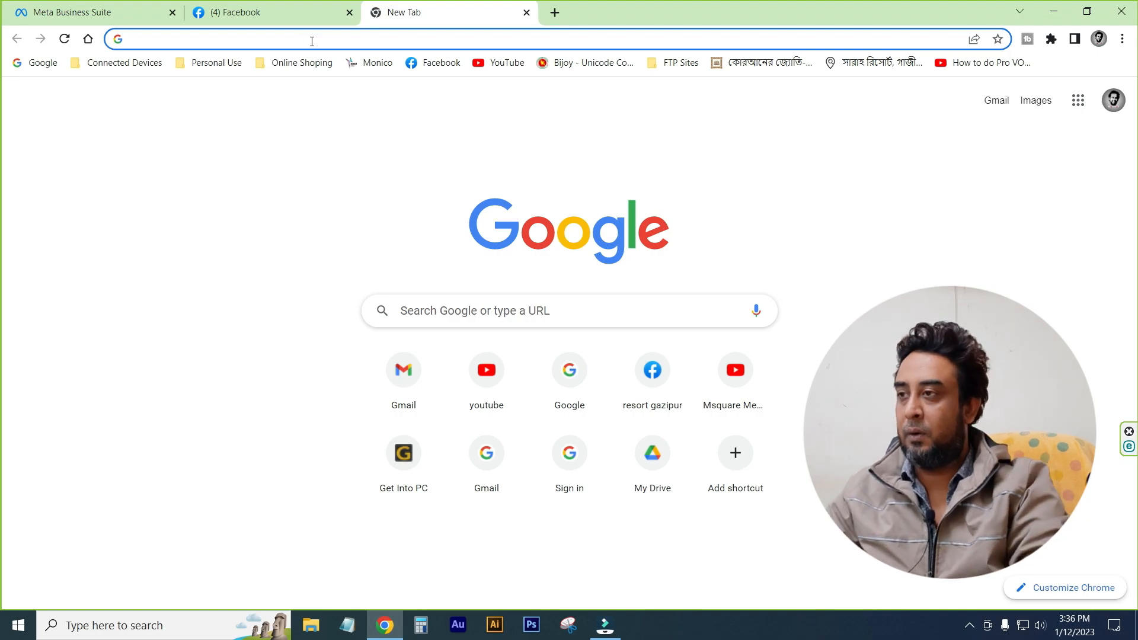
{"action": "type", "text": "rapidtags"}
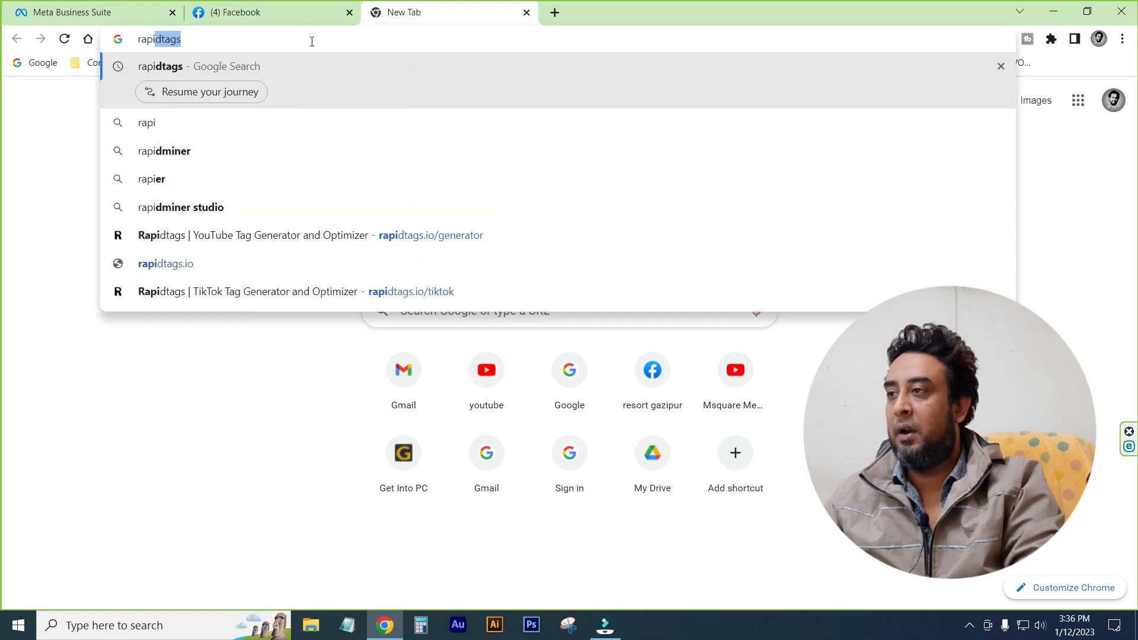
{"action": "key", "text": "Return"}
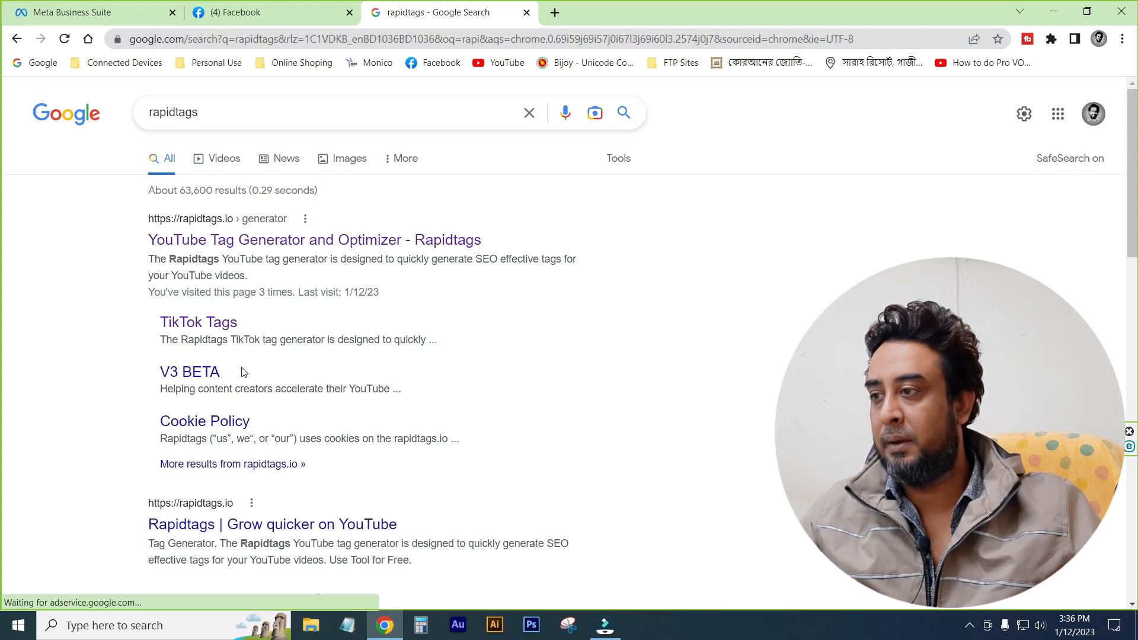
Open the Rapidtags TikTok tag generator and generate tags for "Top 5 Gaming Monitor in Bangladesh".
{"action": "left_click", "coordinate": [189, 327]}
{"action": "left_click", "coordinate": [188, 326]}
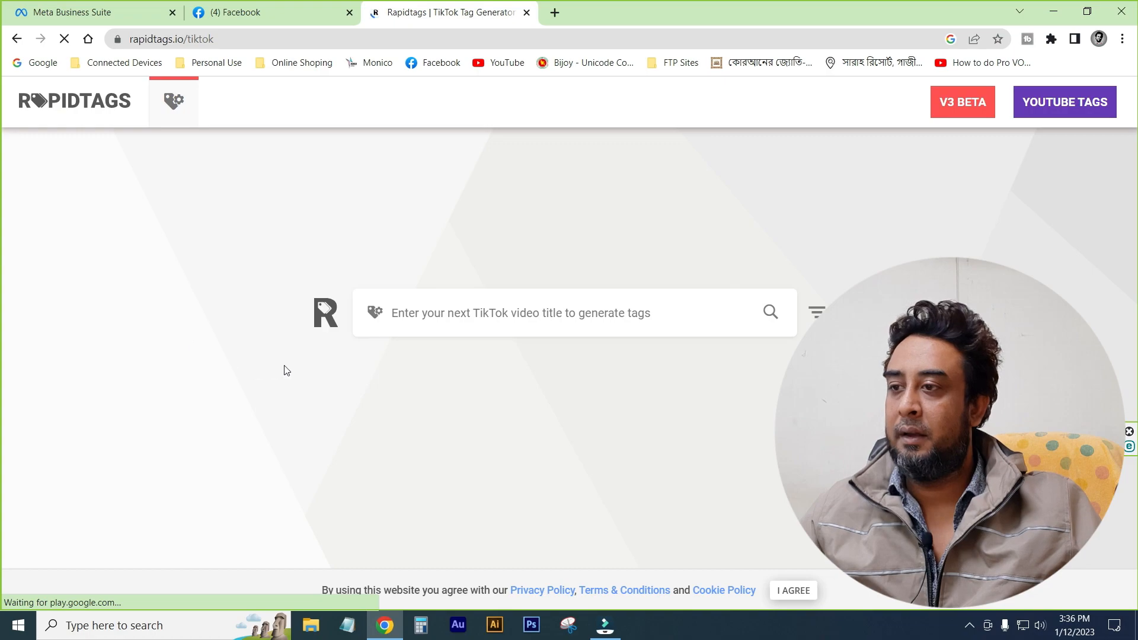
{"action": "left_click", "coordinate": [400, 313]}
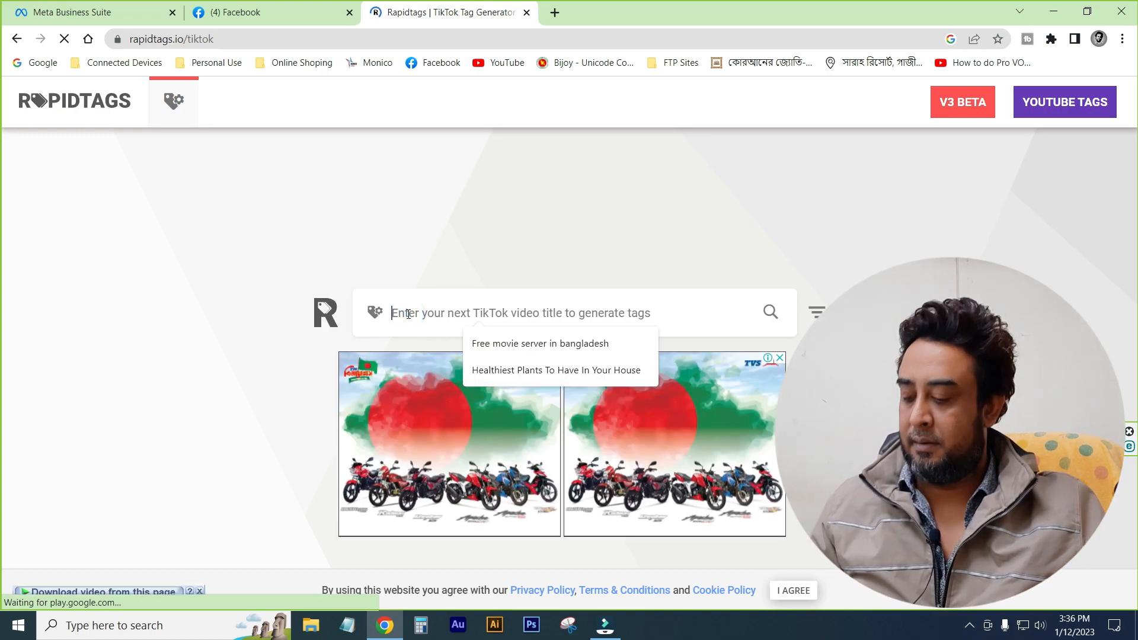
{"action": "key", "text": "ctrl+v"}
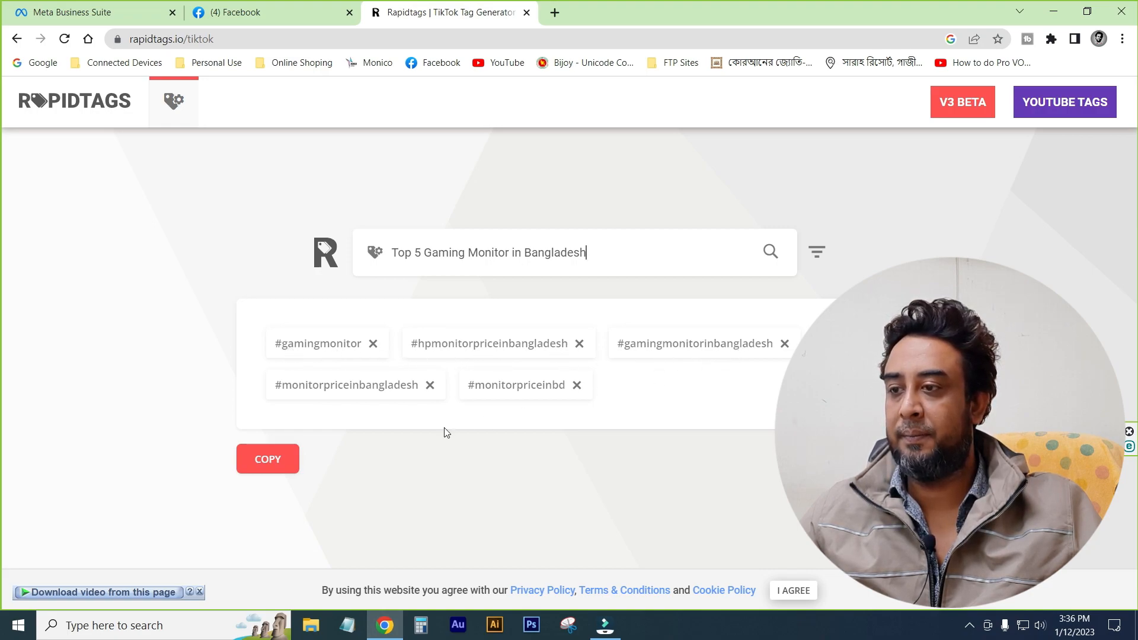
Copy the generated tags and paste them into a blank Notepad document.
{"action": "left_click", "coordinate": [265, 459]}
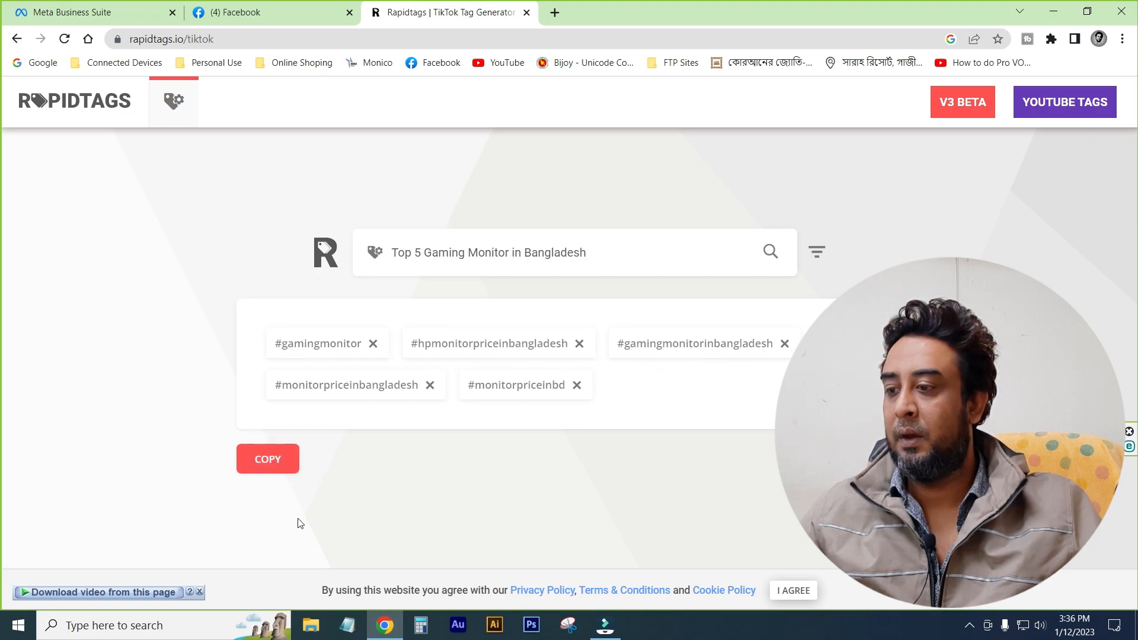
{"action": "left_click", "coordinate": [347, 626]}
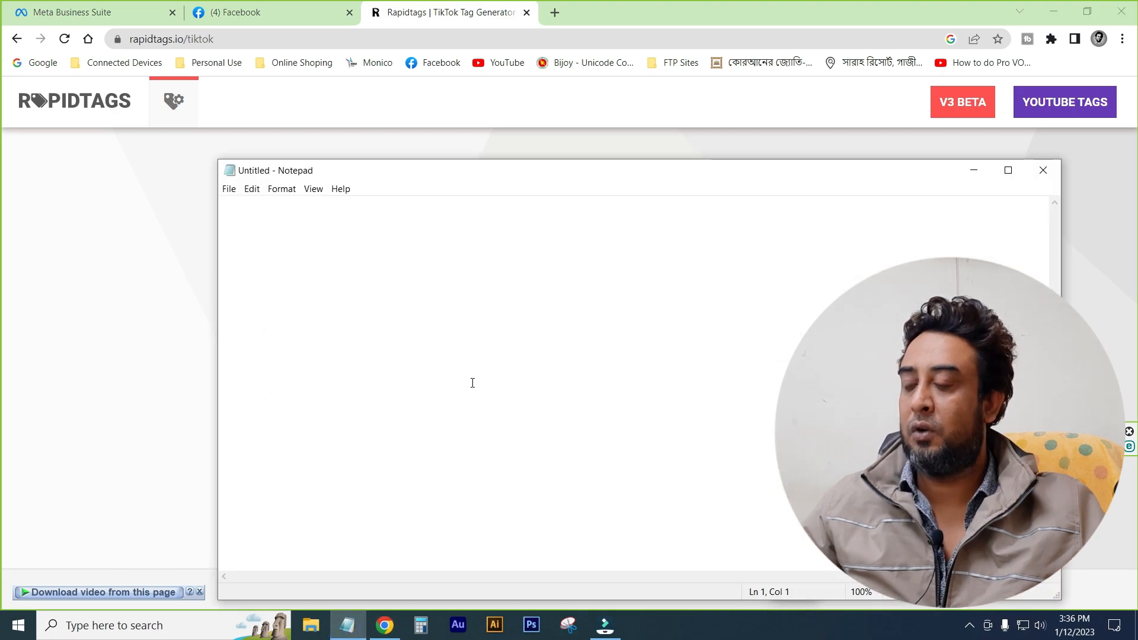
{"action": "key", "text": "ctrl+v"}
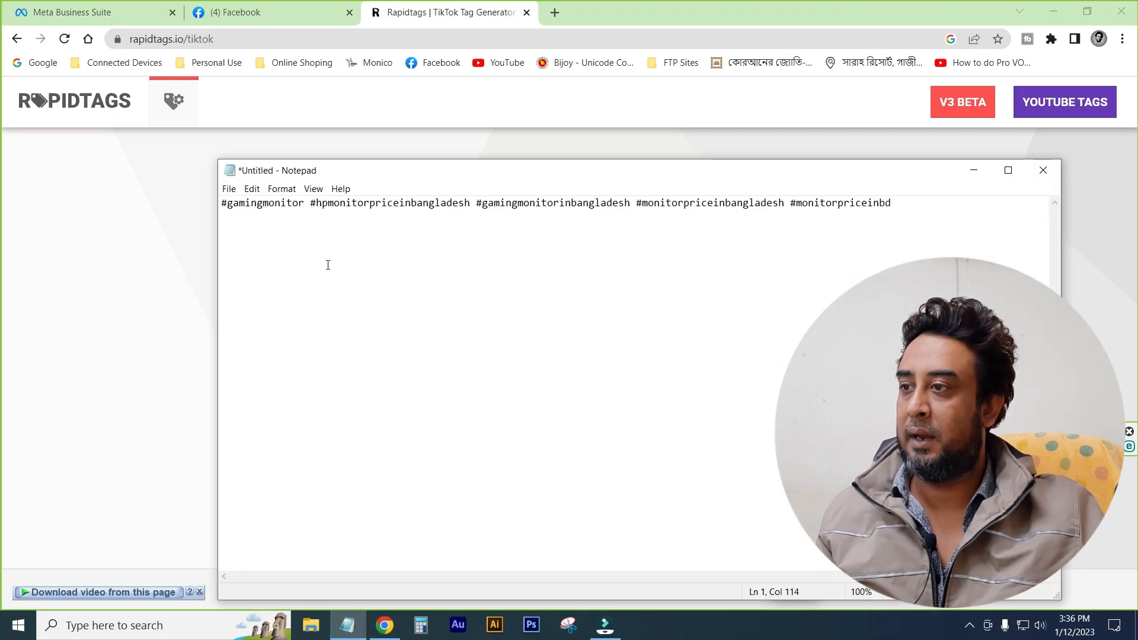
Copy "#gamingmonitor" from Notepad and add it as a tag to the video post in Meta Business Suite.
{"action": "left_click_drag", "start_coordinate": [306, 206], "coordinate": [220, 205]}
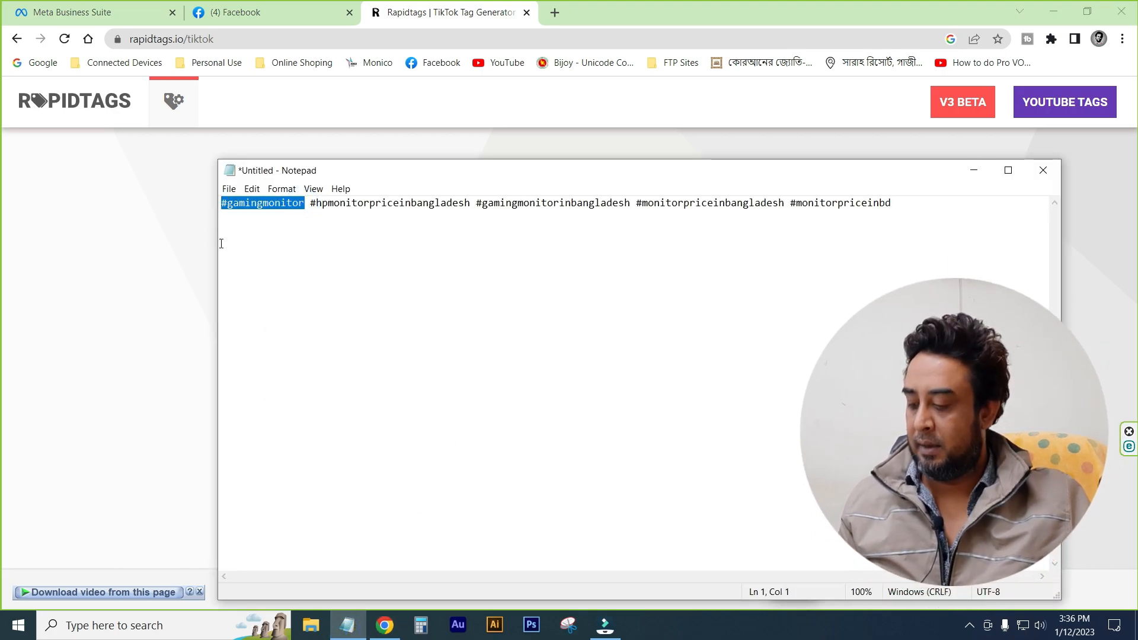
{"action": "left_click", "coordinate": [273, 11]}
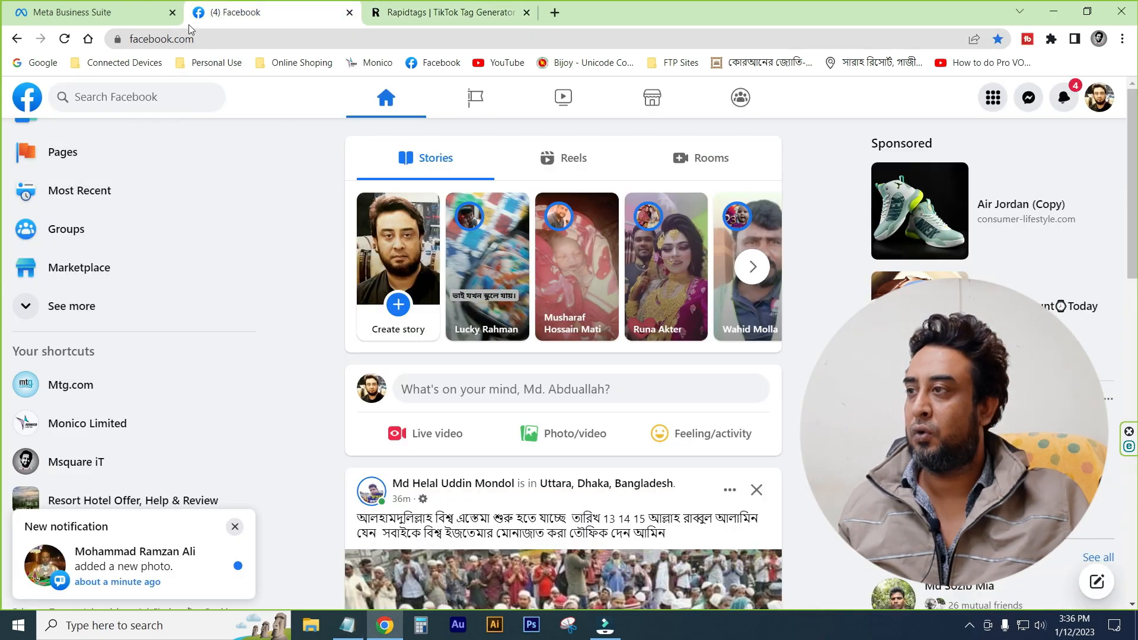
{"action": "left_click", "coordinate": [103, 13]}
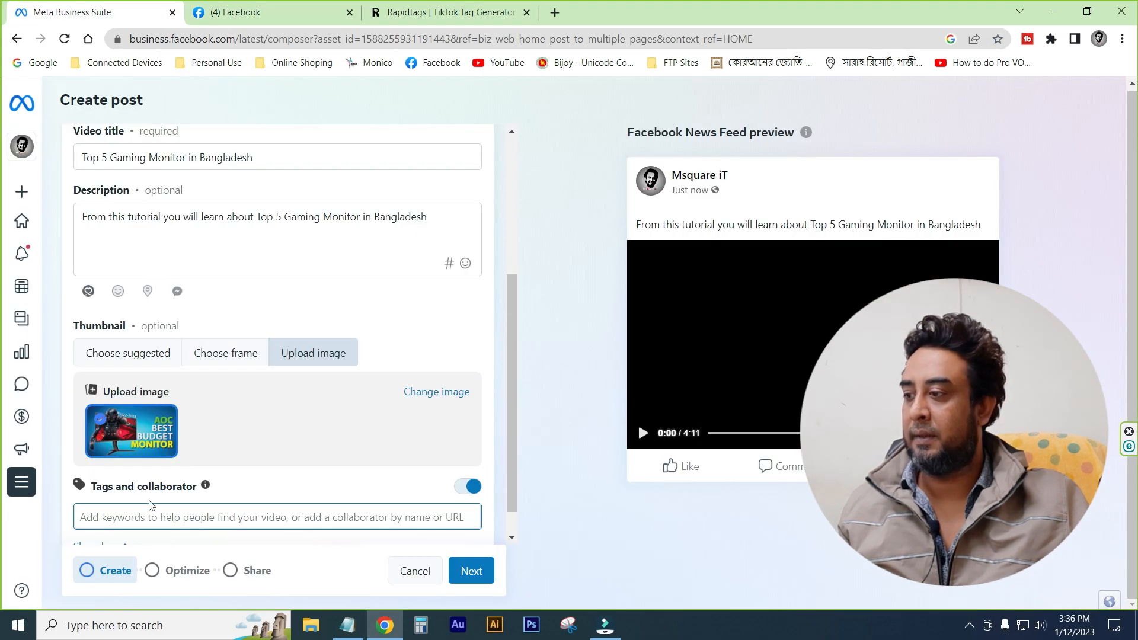
{"action": "key", "text": "ctrl+v"}
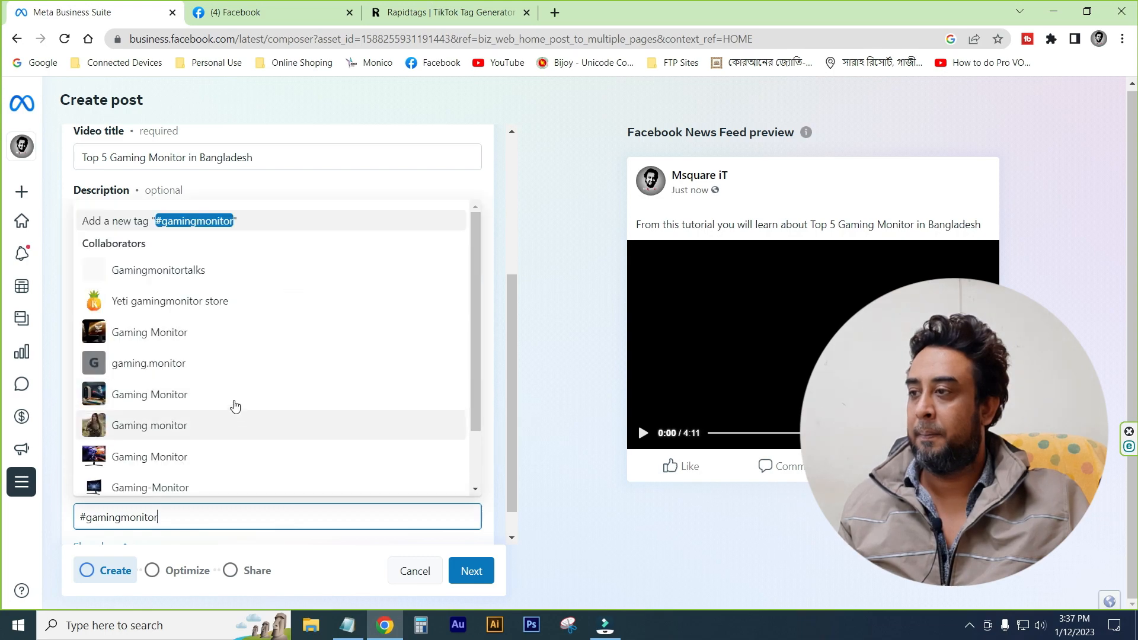
{"action": "key", "text": "Return"}
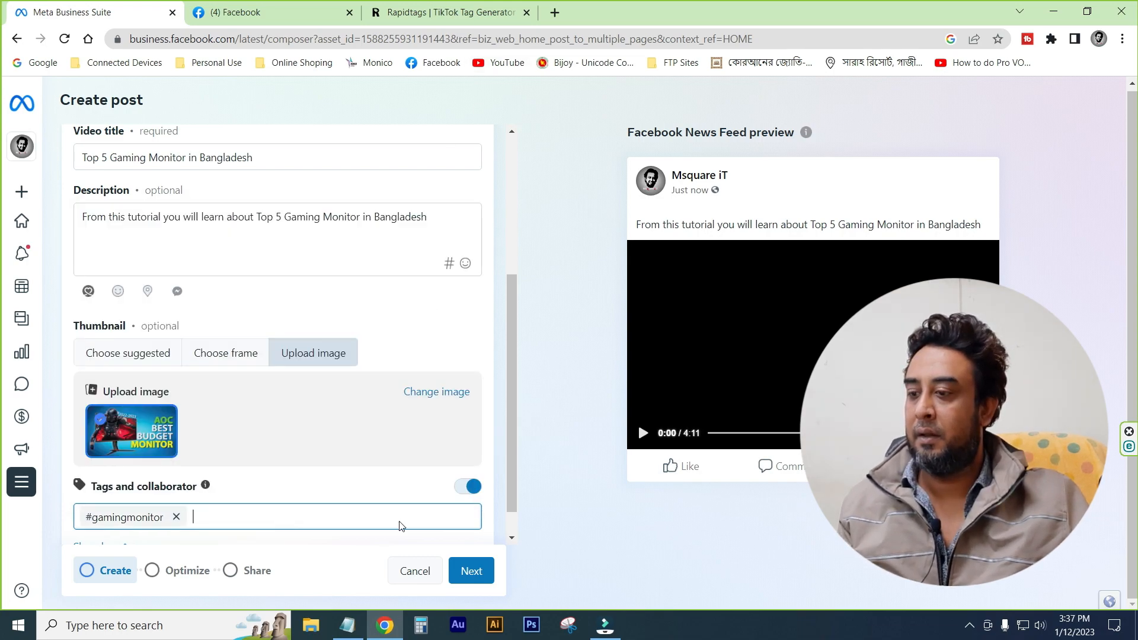
Copy "#hpmonitorpriceinbangladesh" from the Notepad list and add it as the post's second tag.
{"action": "left_click", "coordinate": [351, 634]}
{"action": "left_click_drag", "start_coordinate": [470, 203], "coordinate": [313, 206]}
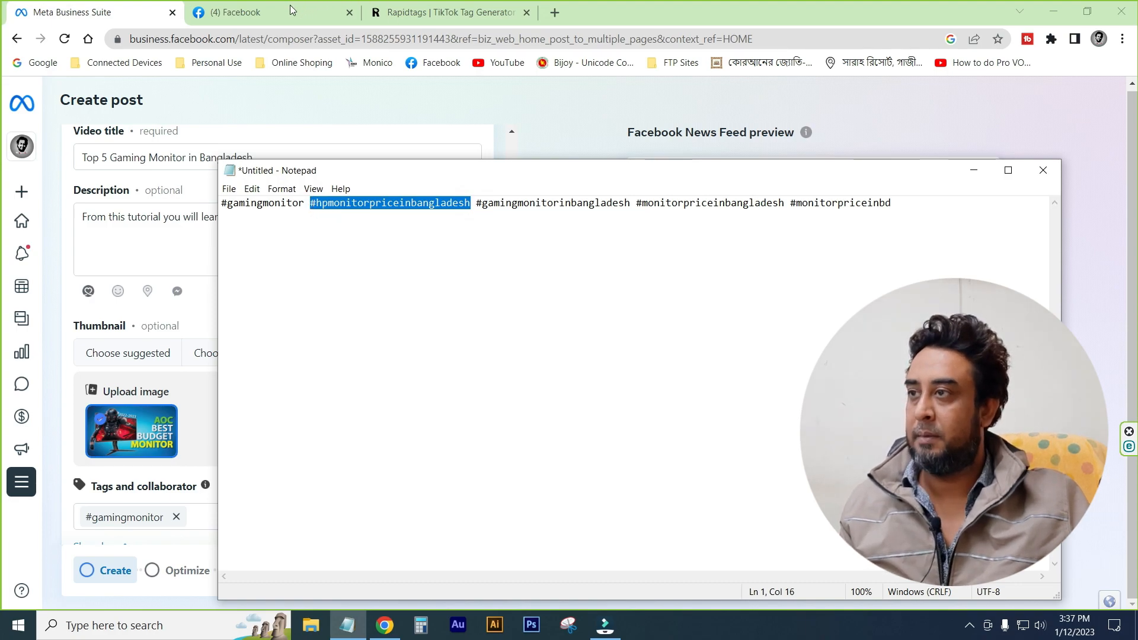
{"action": "left_click", "coordinate": [249, 12]}
{"action": "key", "text": "ctrl+v"}
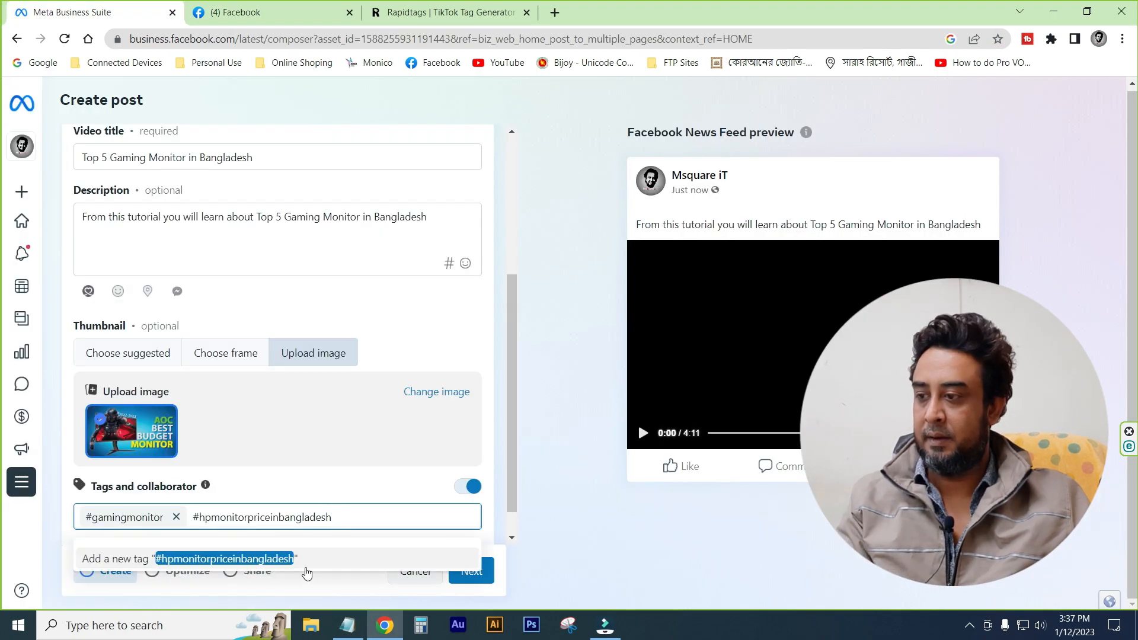
{"action": "key", "text": "Return"}
Copy "#gamingmonitorinbangladesh" from the Notepad list and add it as a new tag on the video post.
{"action": "key", "text": "alt+Tab"}
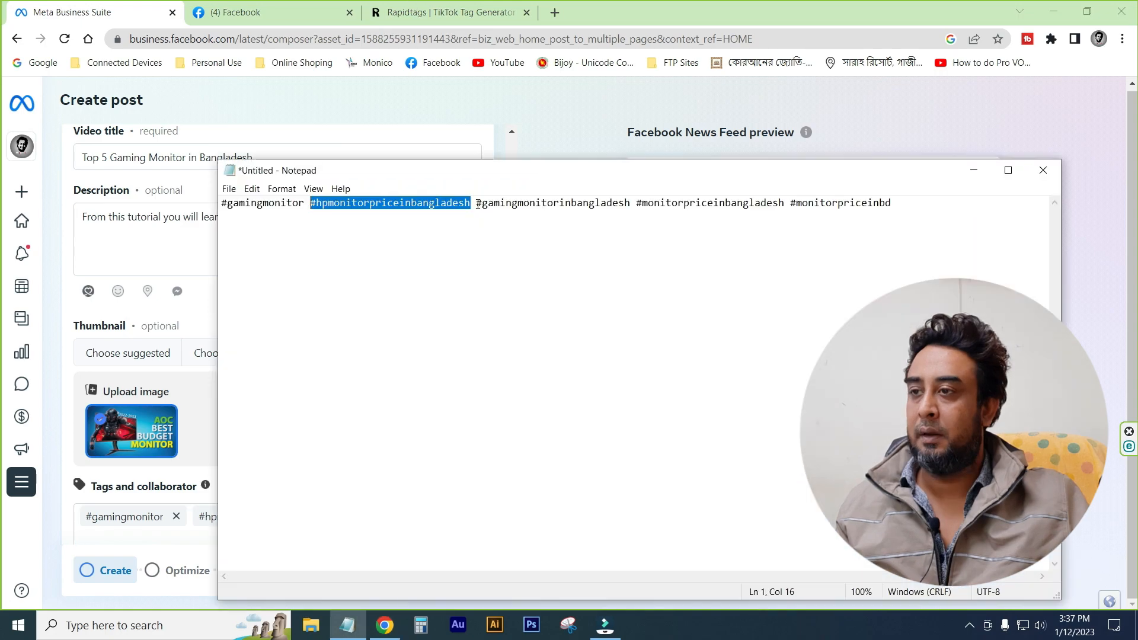
{"action": "left_click_drag", "start_coordinate": [477, 204], "coordinate": [630, 205]}
{"action": "left_click", "coordinate": [147, 526]}
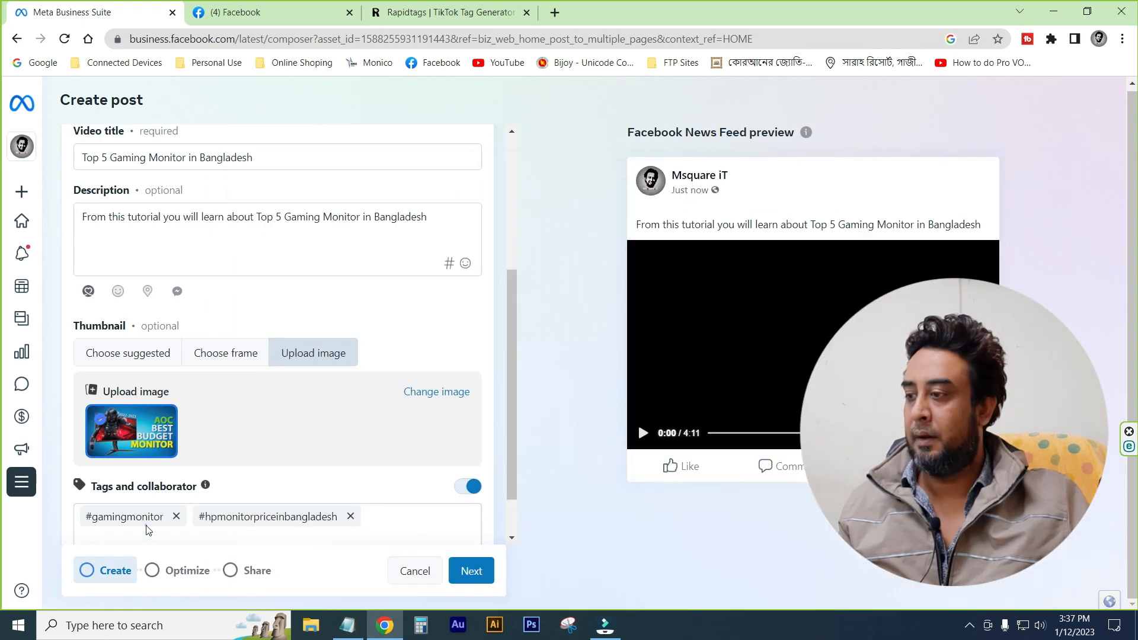
{"action": "left_click", "coordinate": [376, 519]}
{"action": "key", "text": "ctrl+v"}
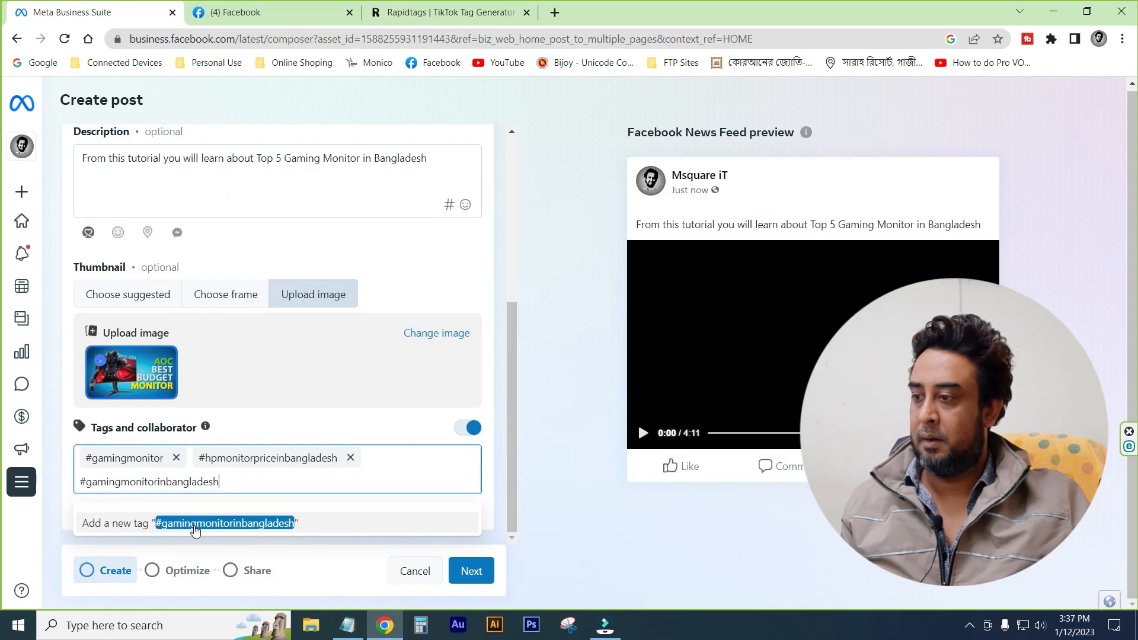
{"action": "left_click", "coordinate": [194, 525]}
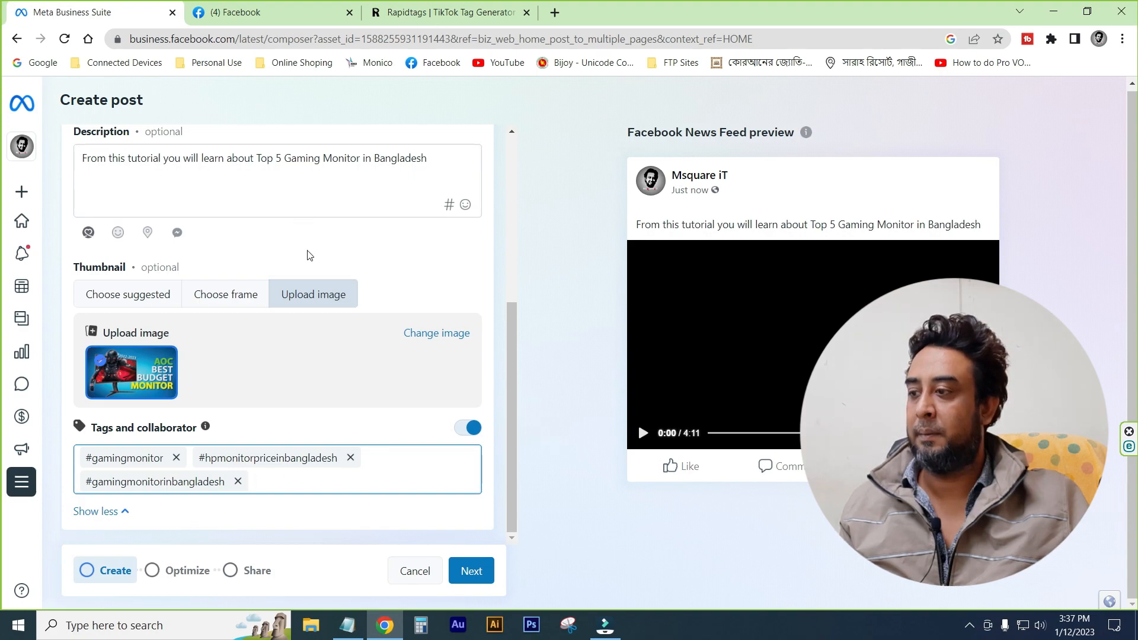
Copy "#monitorpriceinbangladesh" from the Notepad list and add it to the post's tags.
{"action": "left_click", "coordinate": [350, 623]}
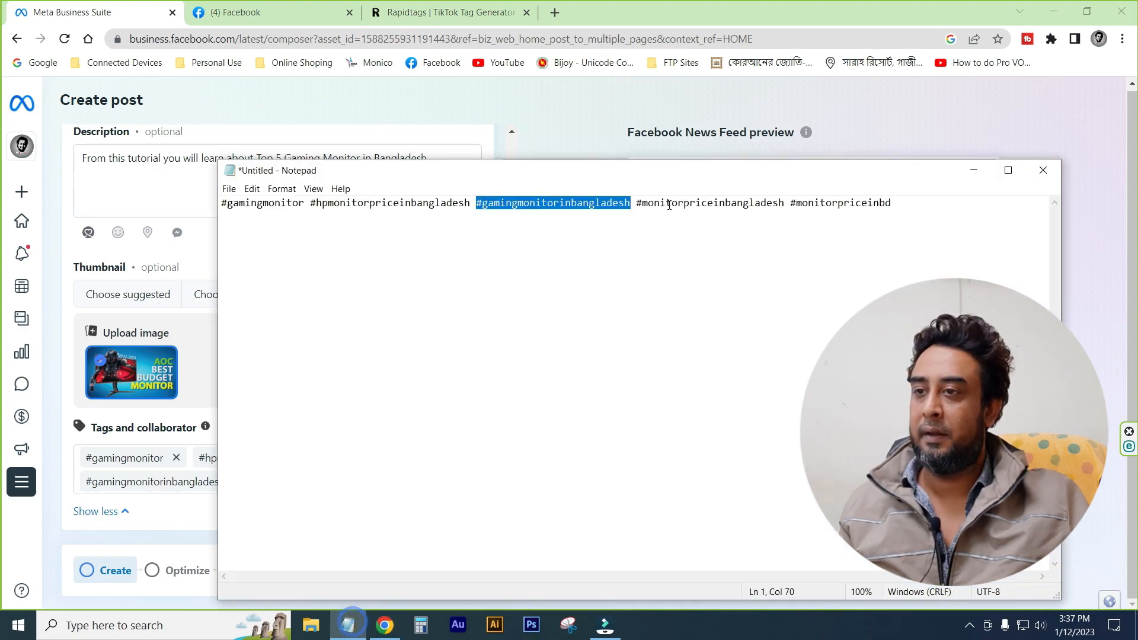
{"action": "left_click_drag", "start_coordinate": [636, 203], "coordinate": [782, 215]}
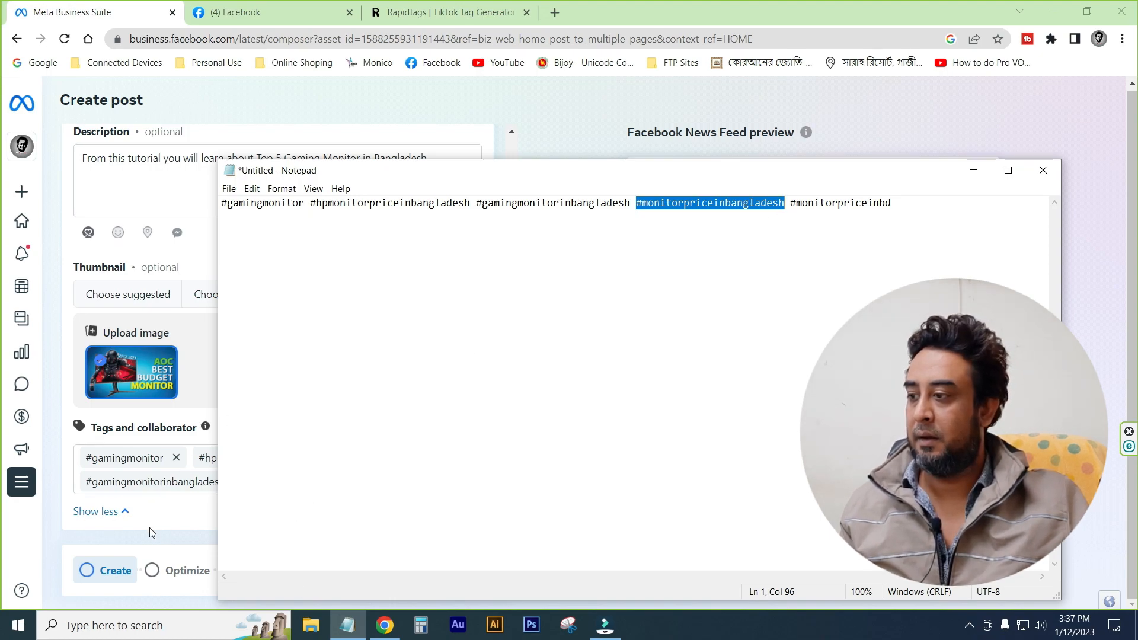
{"action": "left_click", "coordinate": [155, 510]}
{"action": "left_click", "coordinate": [265, 482]}
{"action": "key", "text": "ctrl+v"}
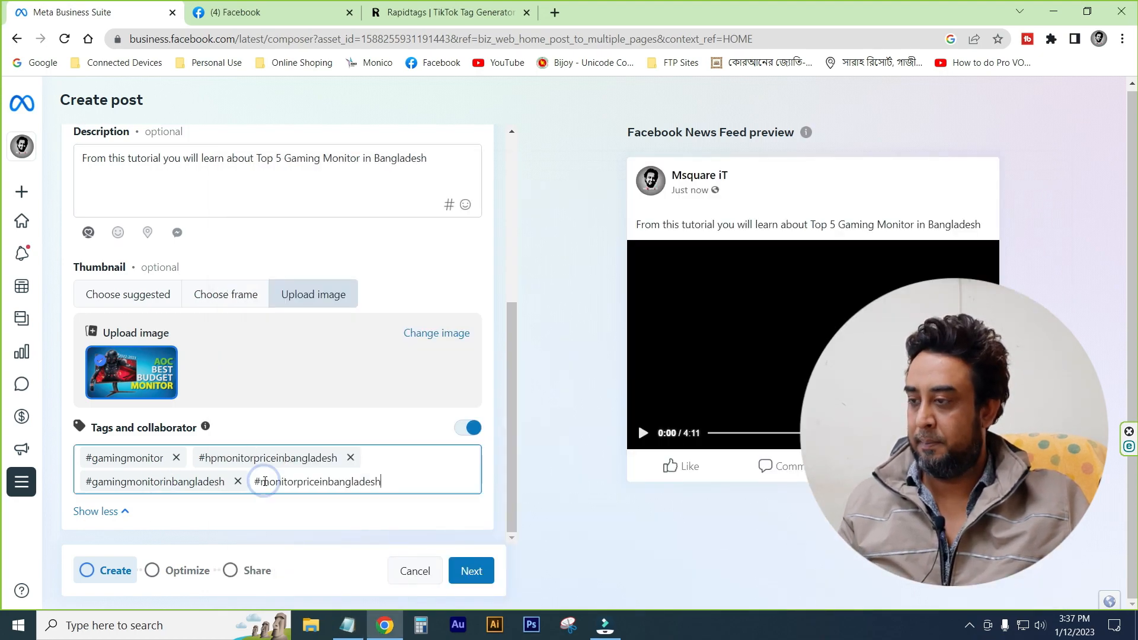
{"action": "left_click", "coordinate": [223, 525]}
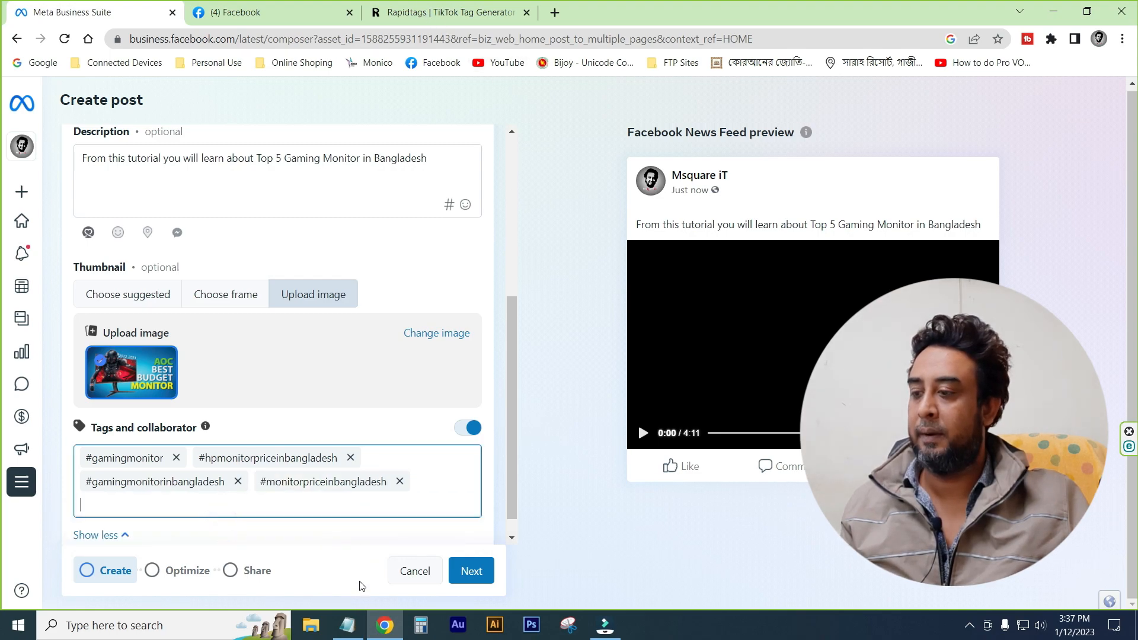
Copy the last hashtag in Notepad, "#monitorpriceinbd", and add it to the post's tags.
{"action": "left_click", "coordinate": [349, 624]}
{"action": "left_click_drag", "start_coordinate": [790, 203], "coordinate": [892, 209]}
{"action": "left_click", "coordinate": [607, 155]}
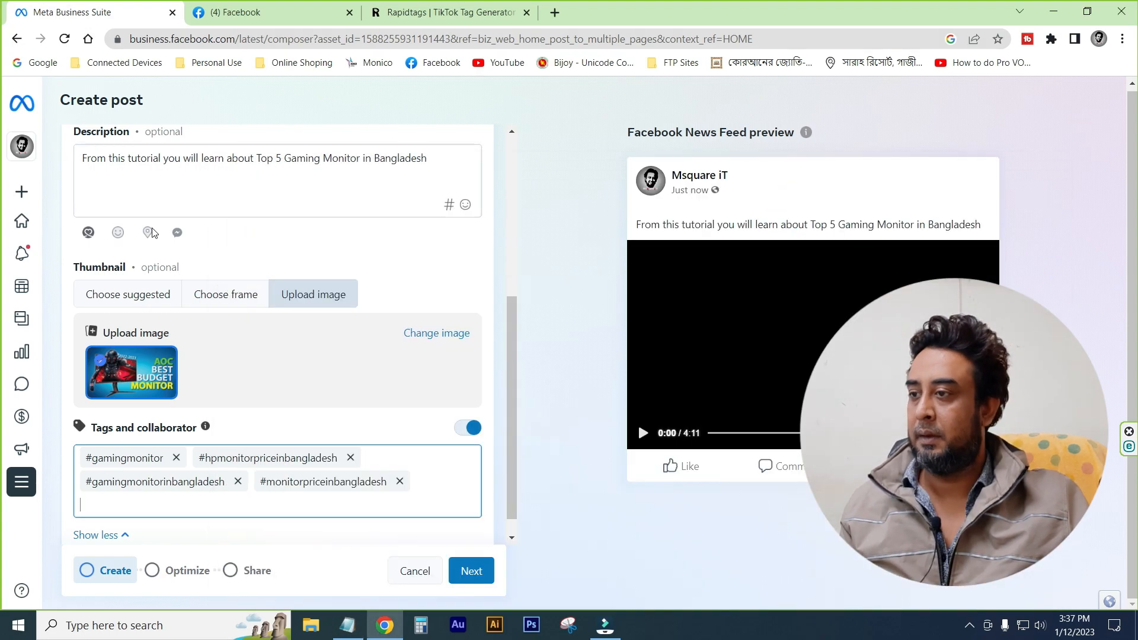
{"action": "left_click", "coordinate": [112, 504]}
{"action": "key", "text": "ctrl+v"}
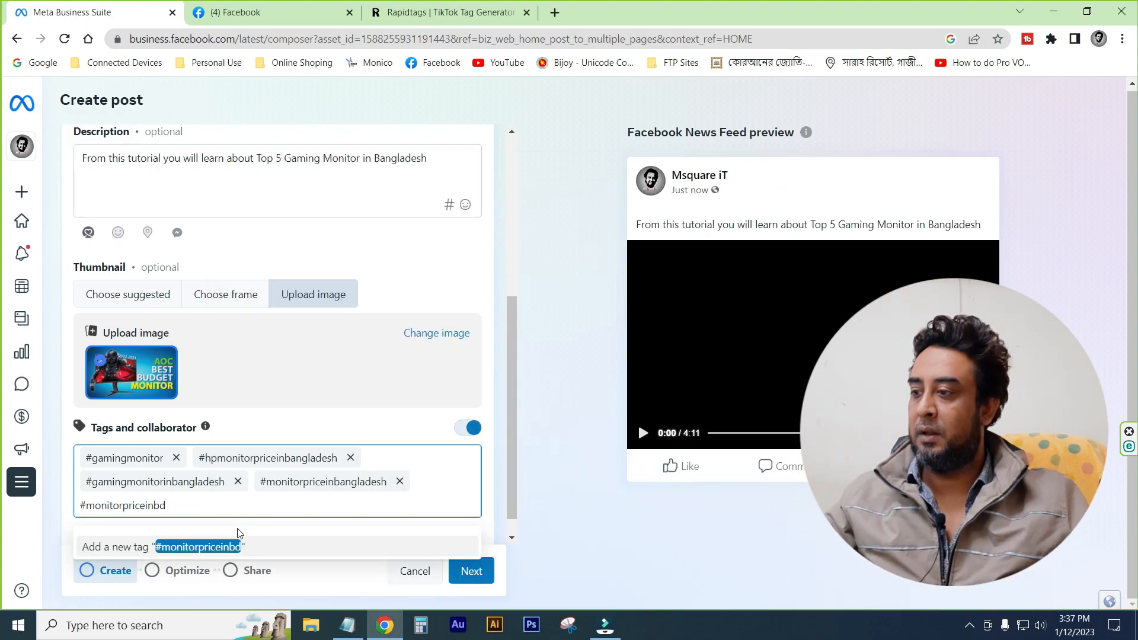
{"action": "left_click", "coordinate": [238, 534]}
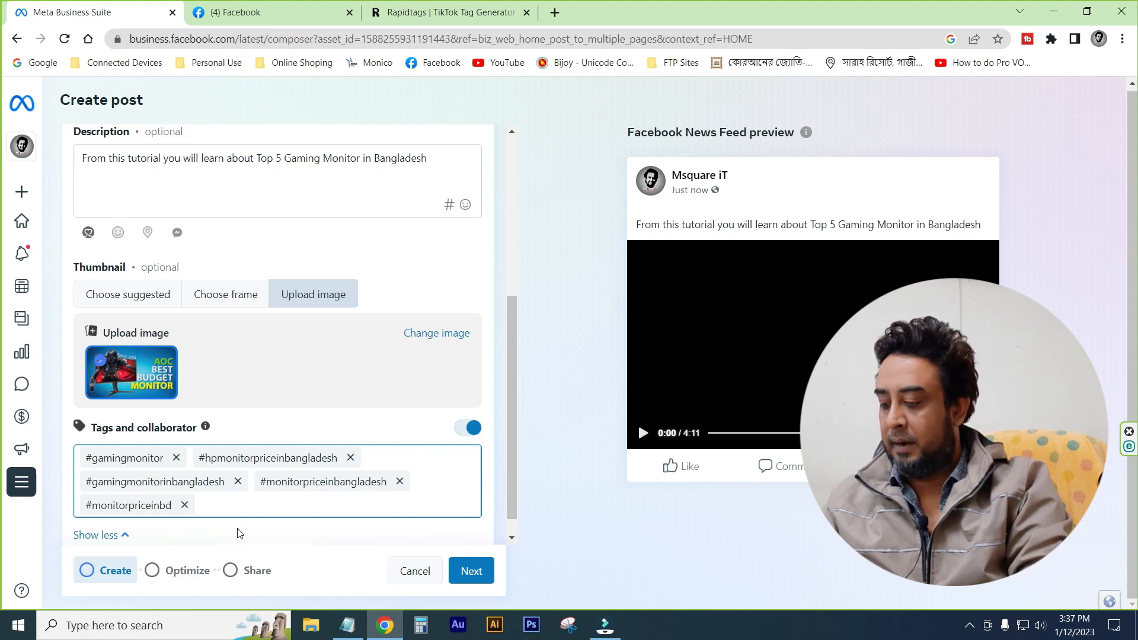
Write "#AOC monitor" as an additional tag for the video post.
{"action": "type", "text": "#AOC"}
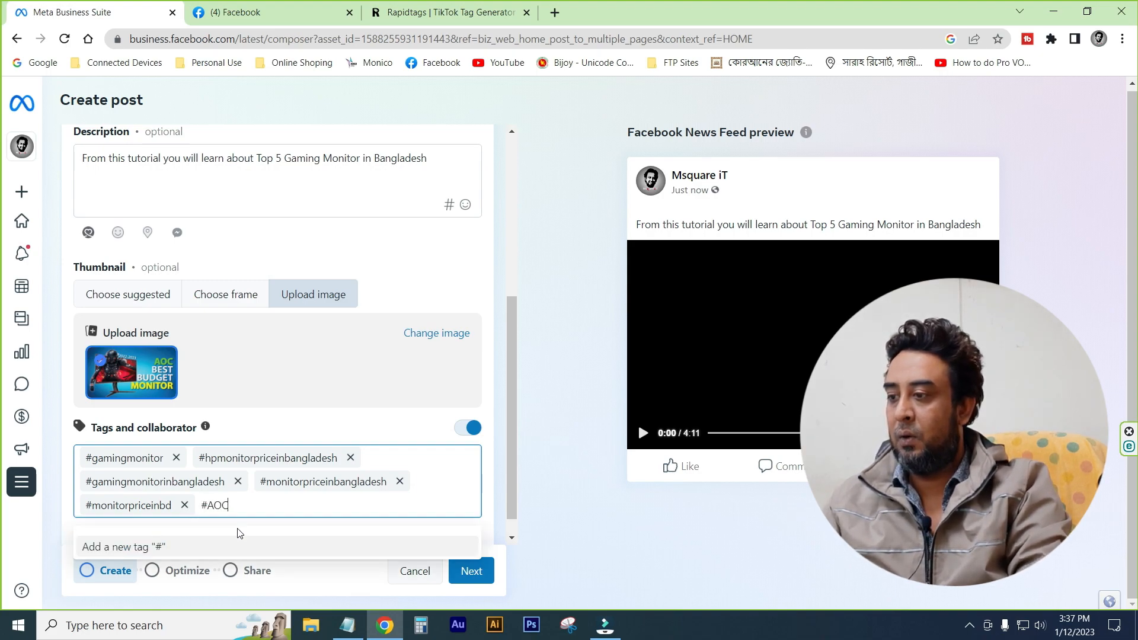
{"action": "type", "text": " monitor"}
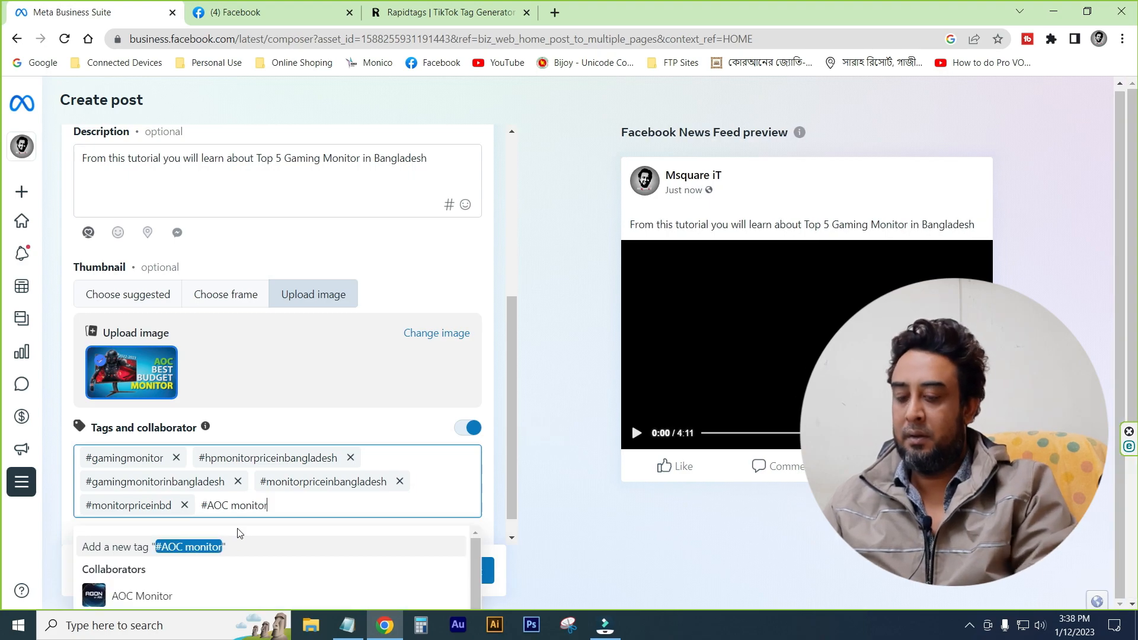
{"action": "key", "text": "Return"}
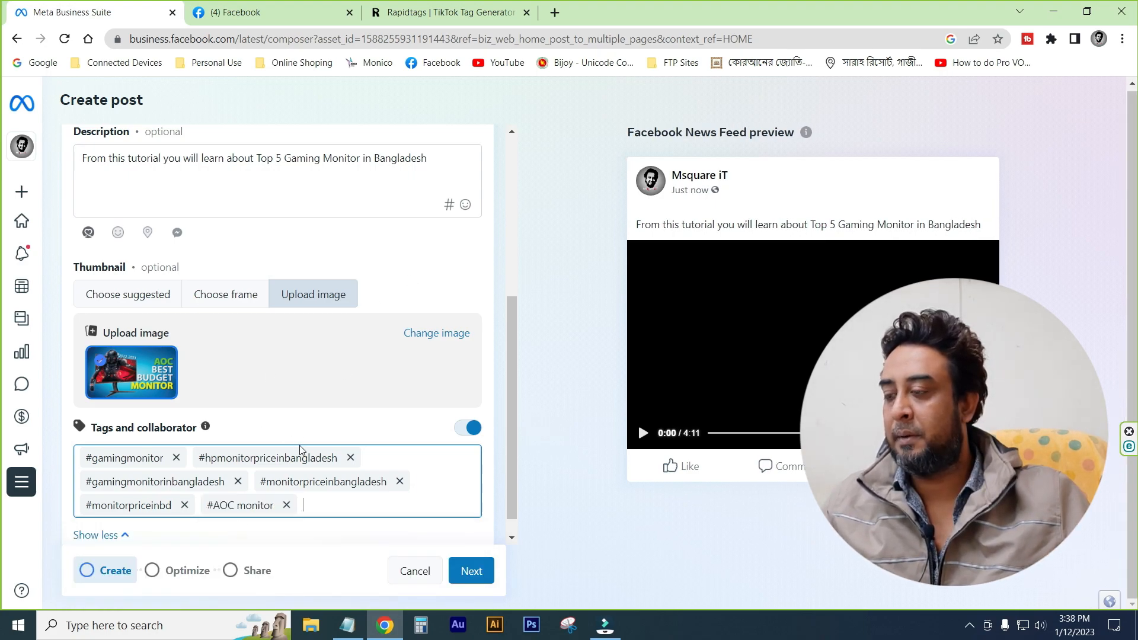
Advance the post past the Optimize stage to the scheduling and distribution options of the Share stage.
{"action": "scroll", "coordinate": [325, 414], "scroll_direction": "down", "scroll_amount": 1}
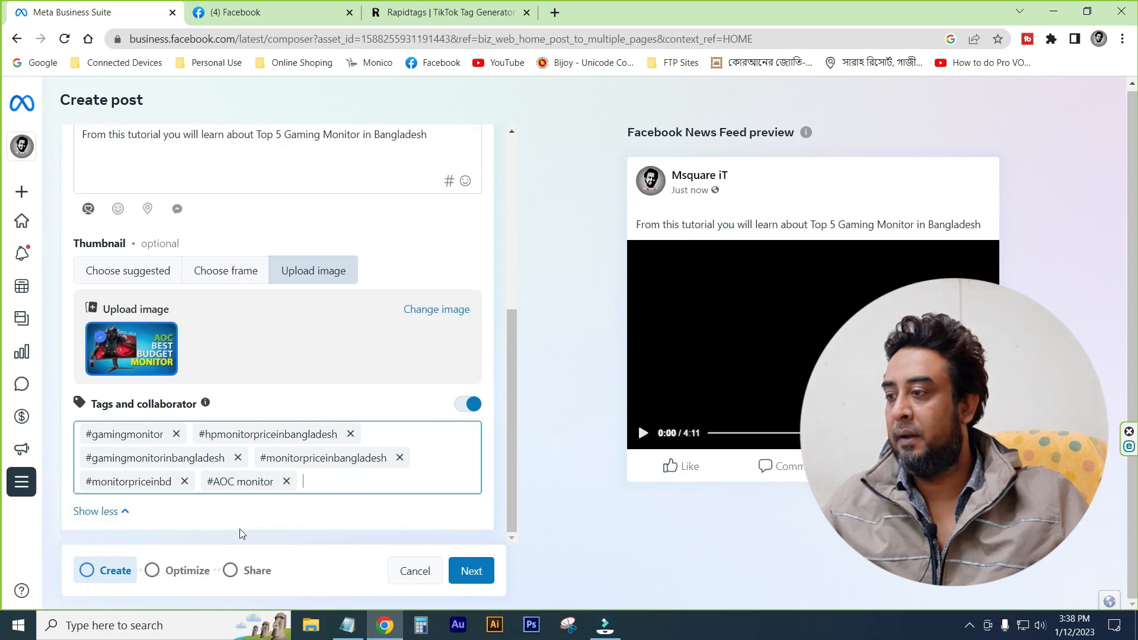
{"action": "left_click", "coordinate": [513, 403]}
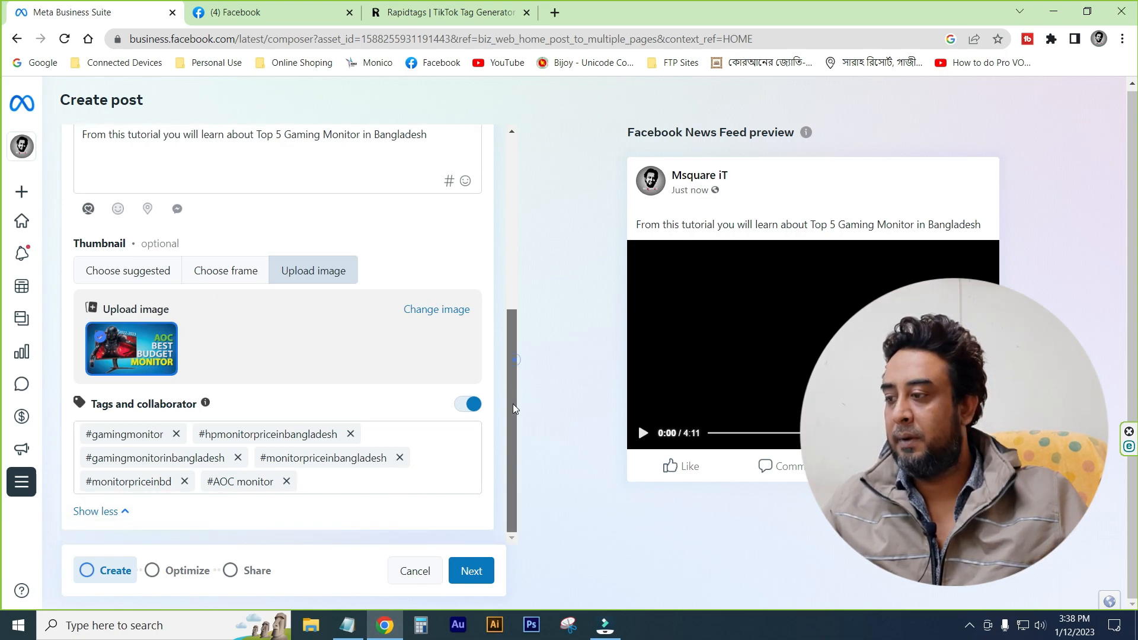
{"action": "left_click", "coordinate": [469, 573]}
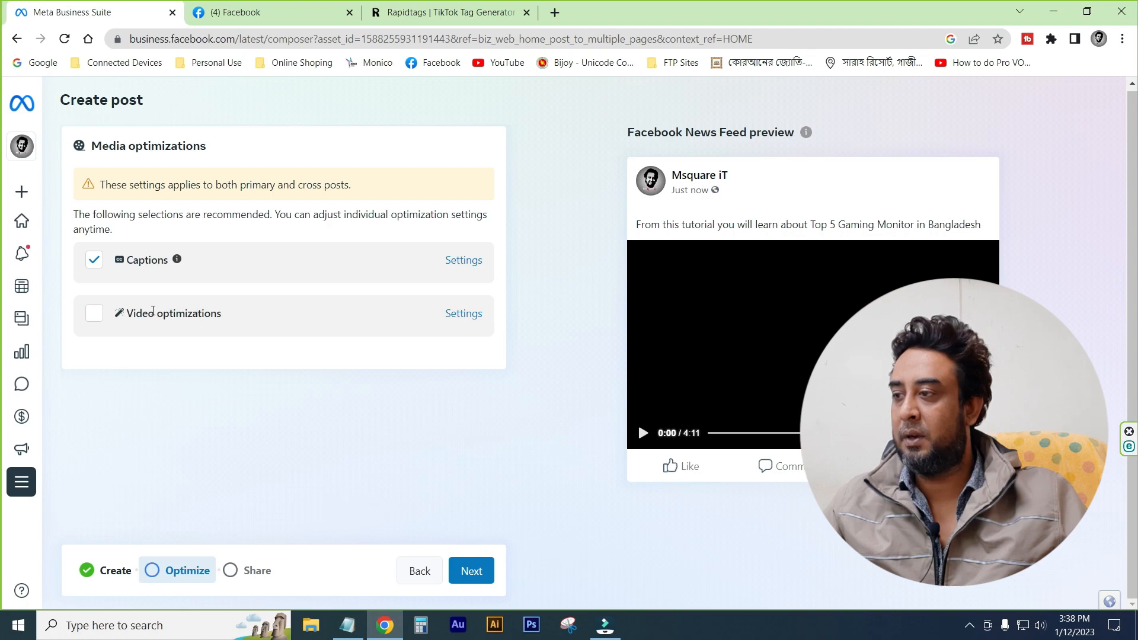
{"action": "left_click", "coordinate": [472, 571]}
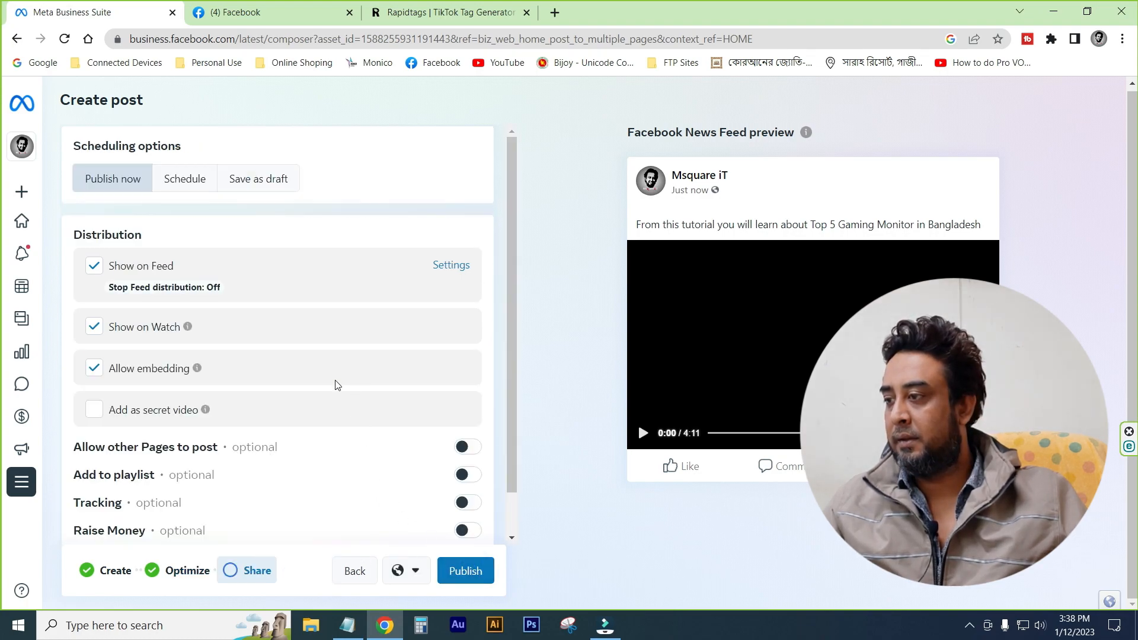
{"action": "scroll", "coordinate": [334, 384], "scroll_direction": "down", "scroll_amount": 1}
{"action": "scroll", "coordinate": [292, 391], "scroll_direction": "up", "scroll_amount": 1}
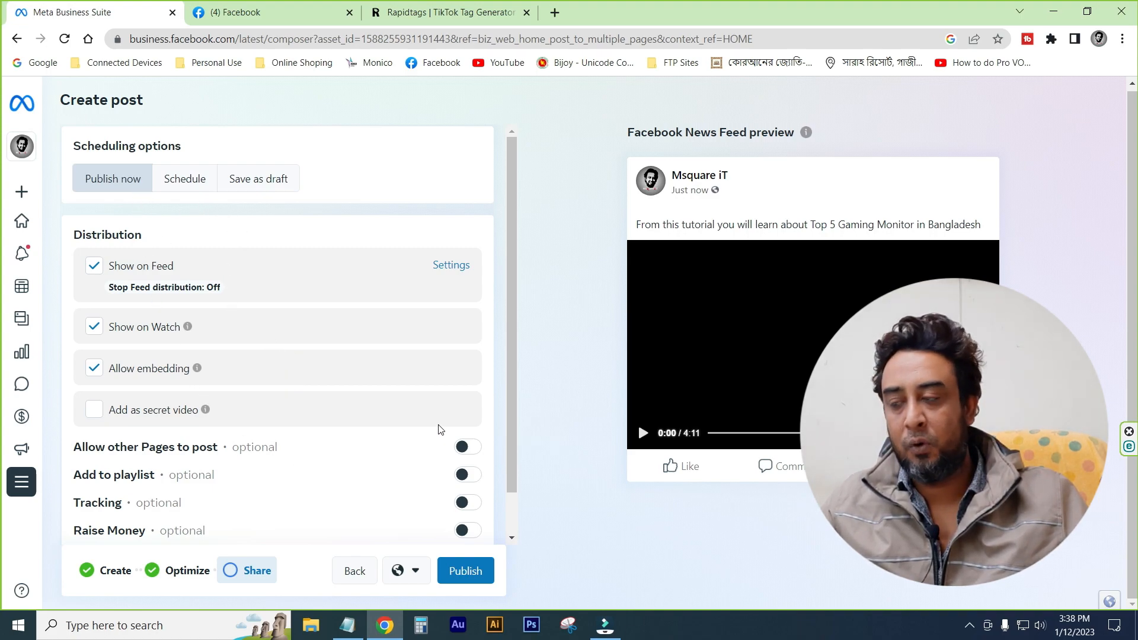
Schedule the video post for Jan 12, 2023 at 04:38 PM and dismiss the processing notice.
{"action": "left_click", "coordinate": [186, 185]}
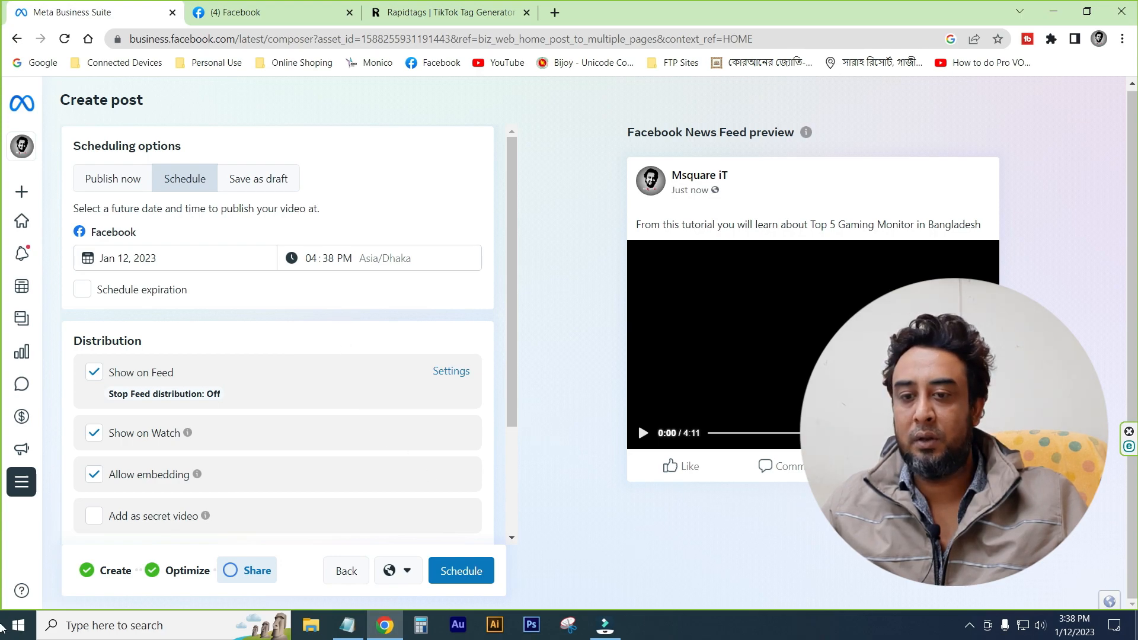
{"action": "mouse_move", "coordinate": [1064, 634]}
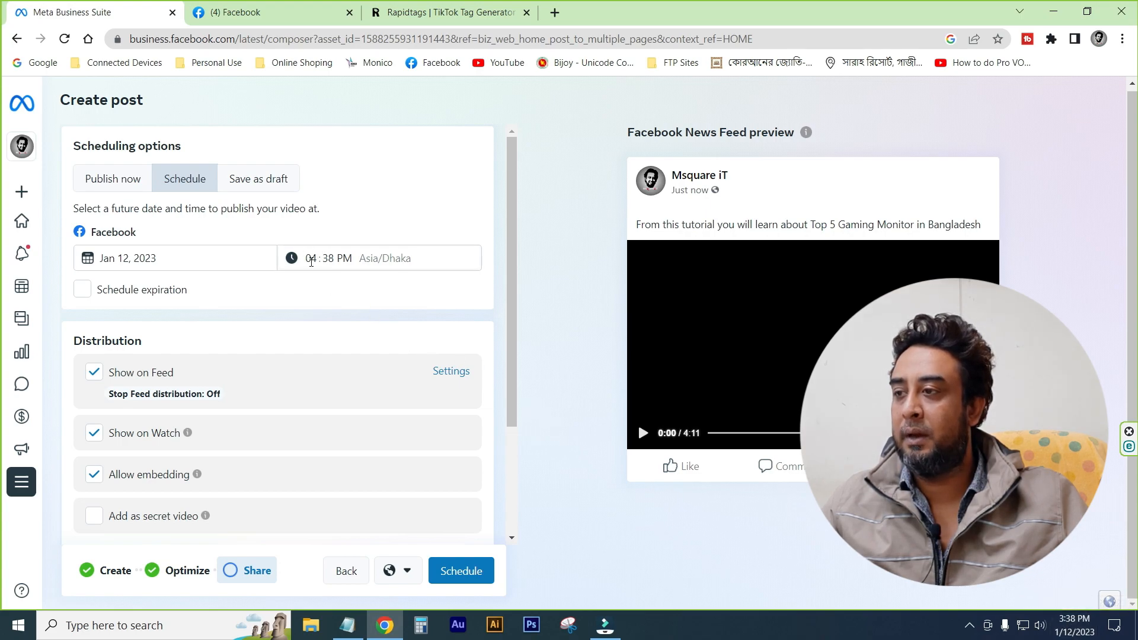
{"action": "left_click", "coordinate": [311, 253]}
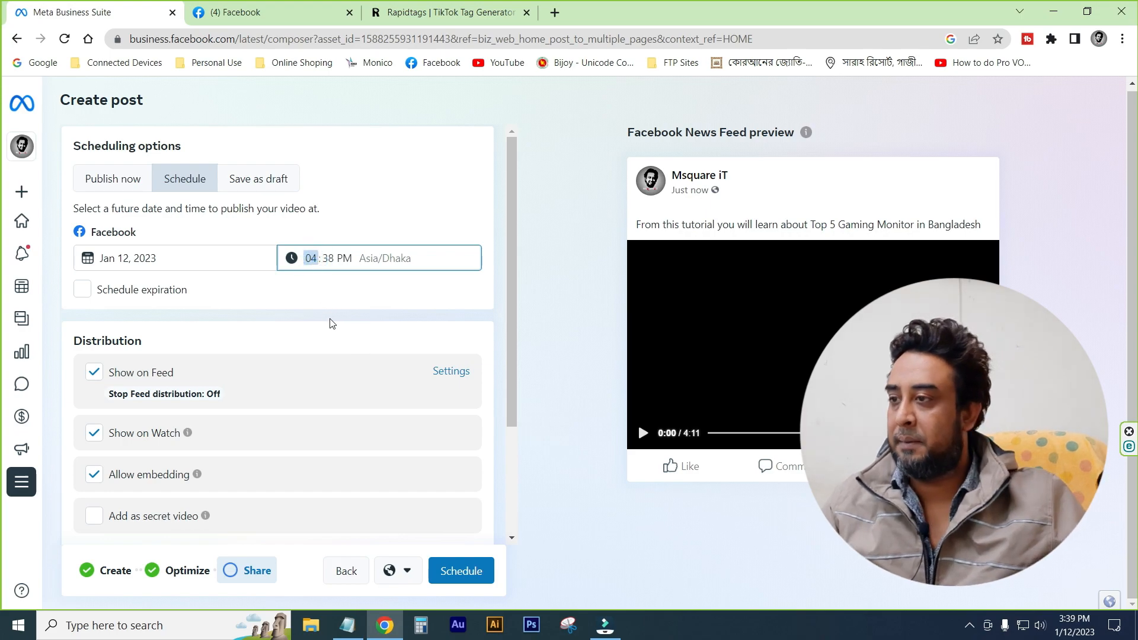
{"action": "scroll", "coordinate": [350, 467], "scroll_direction": "down", "scroll_amount": 3}
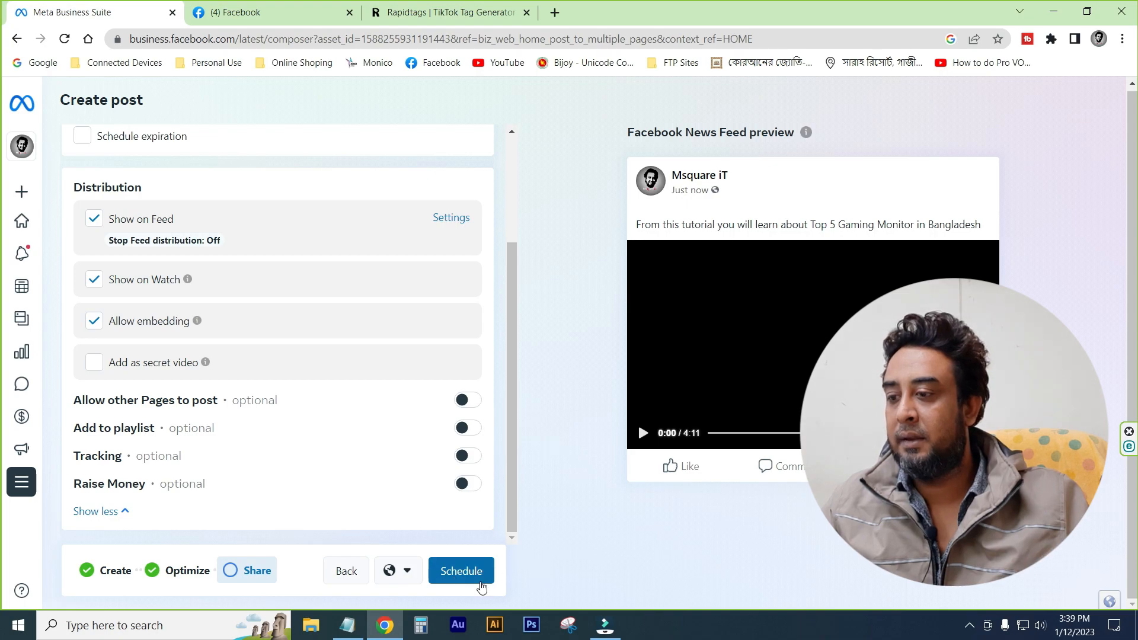
{"action": "left_click", "coordinate": [457, 573]}
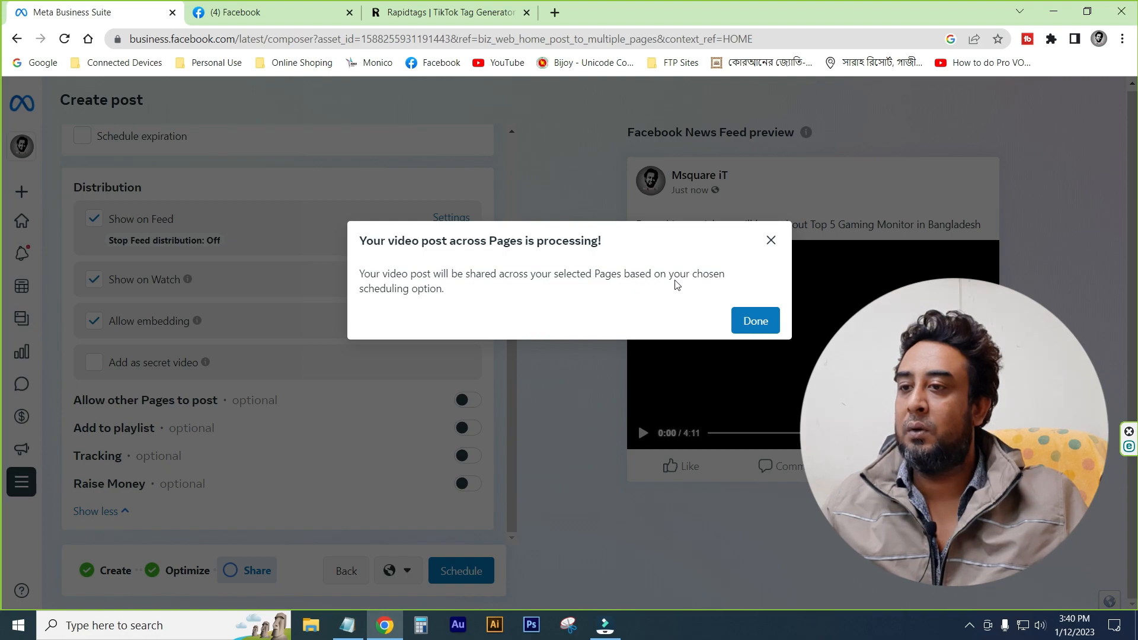
{"action": "left_click_drag", "start_coordinate": [359, 289], "coordinate": [451, 297]}
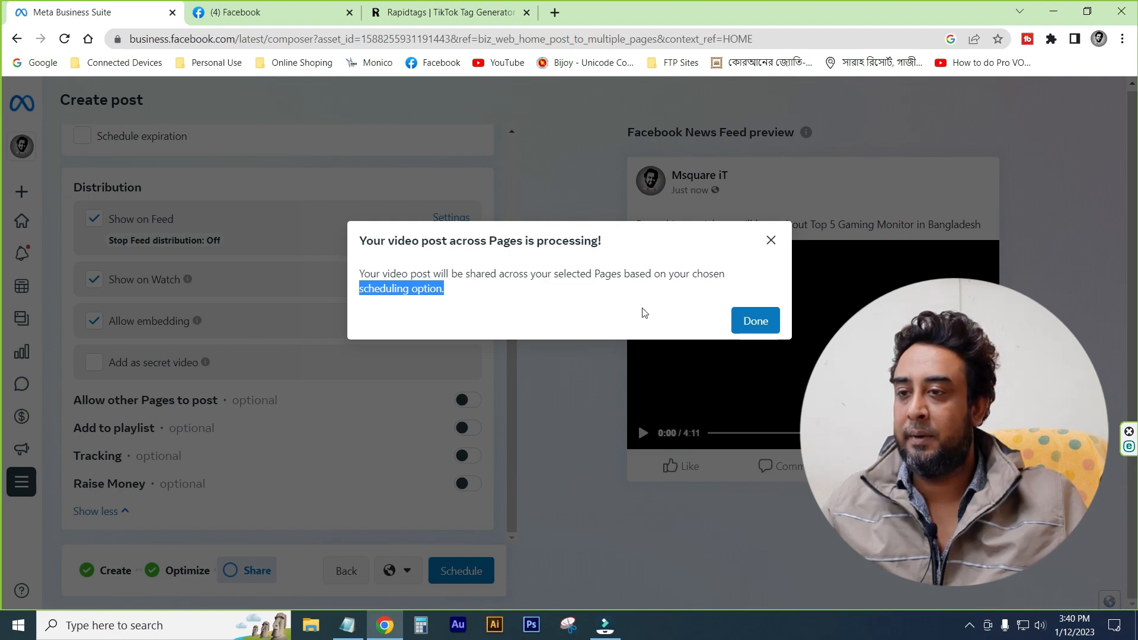
{"action": "left_click", "coordinate": [755, 321]}
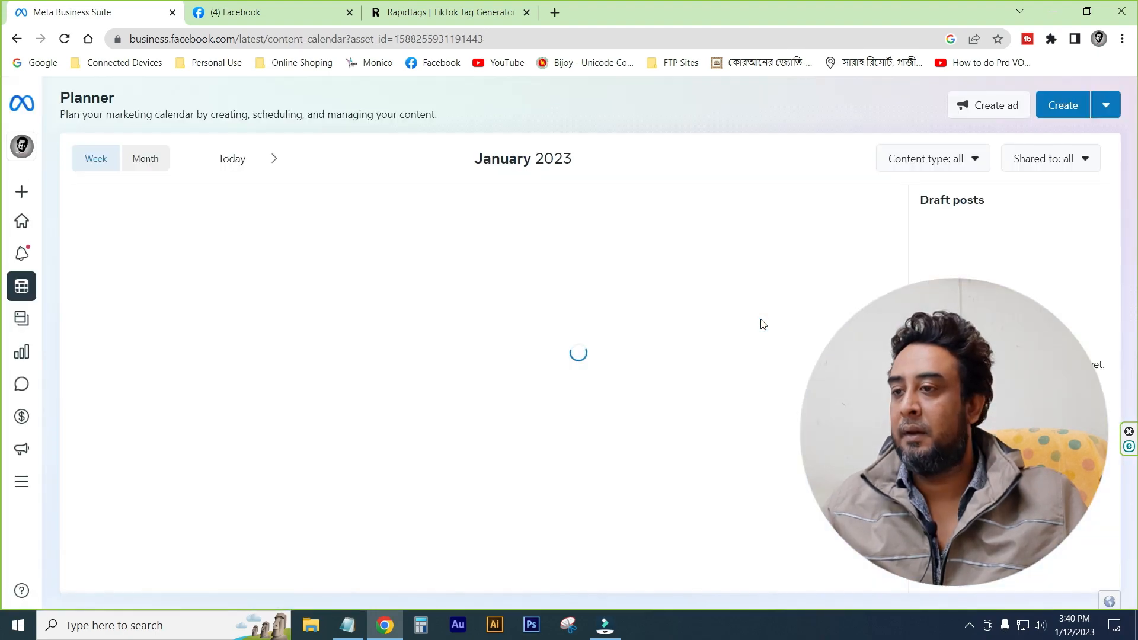